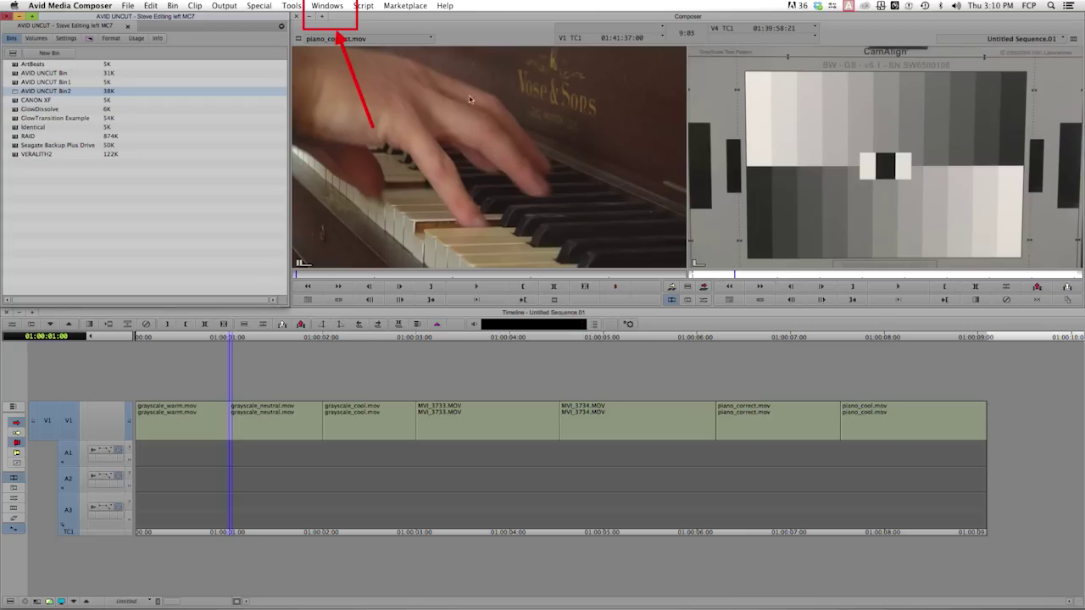
Open the Windows menu to reach the Workspaces list
left_click(326, 6)
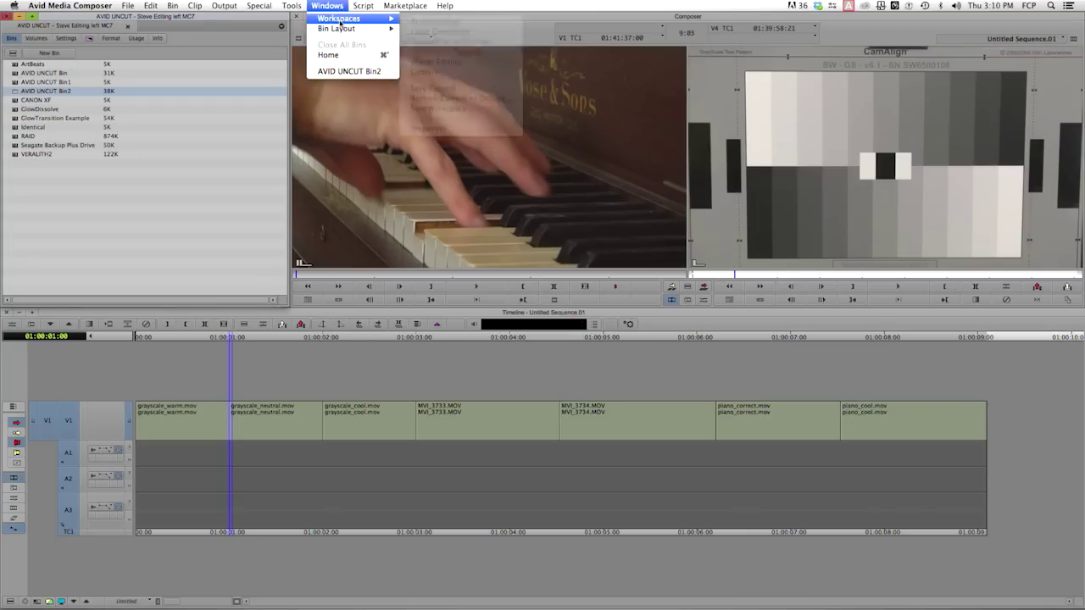
Load the Color Correction workspace from Windows > Workspaces
mouse_move(397, 24)
left_click(407, 32)
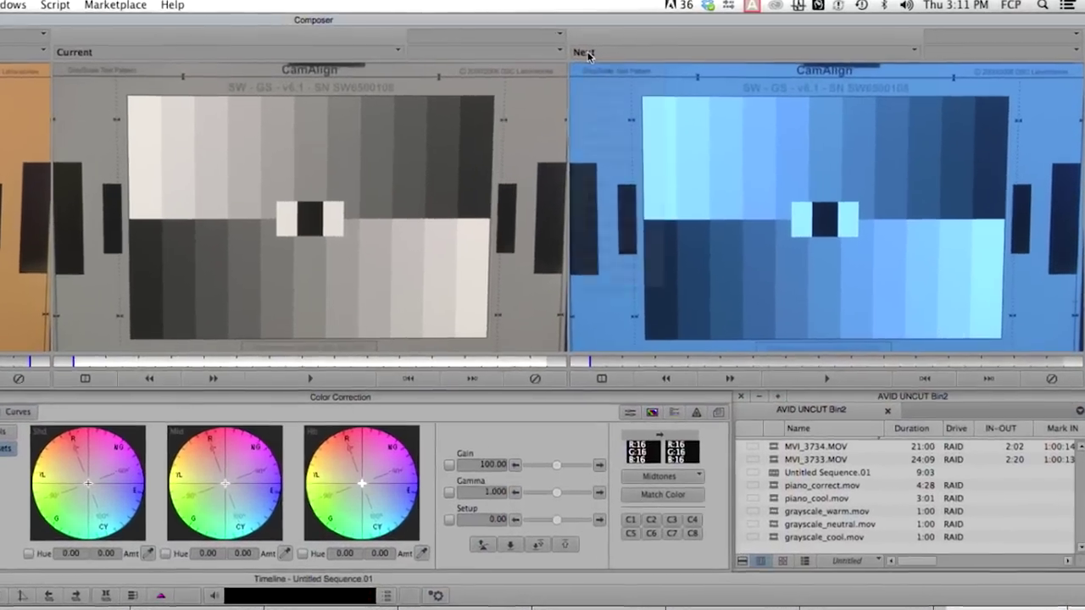
Show RGB Parade in the Next monitor and Vectorscope in the Previous, with Dual Split on
left_click(588, 56)
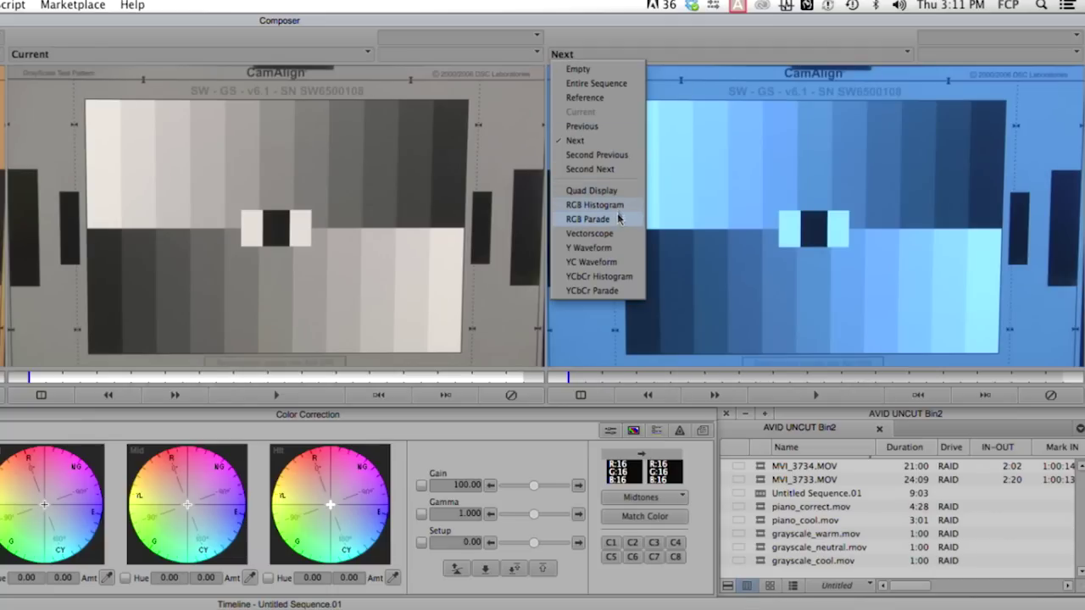
left_click(618, 218)
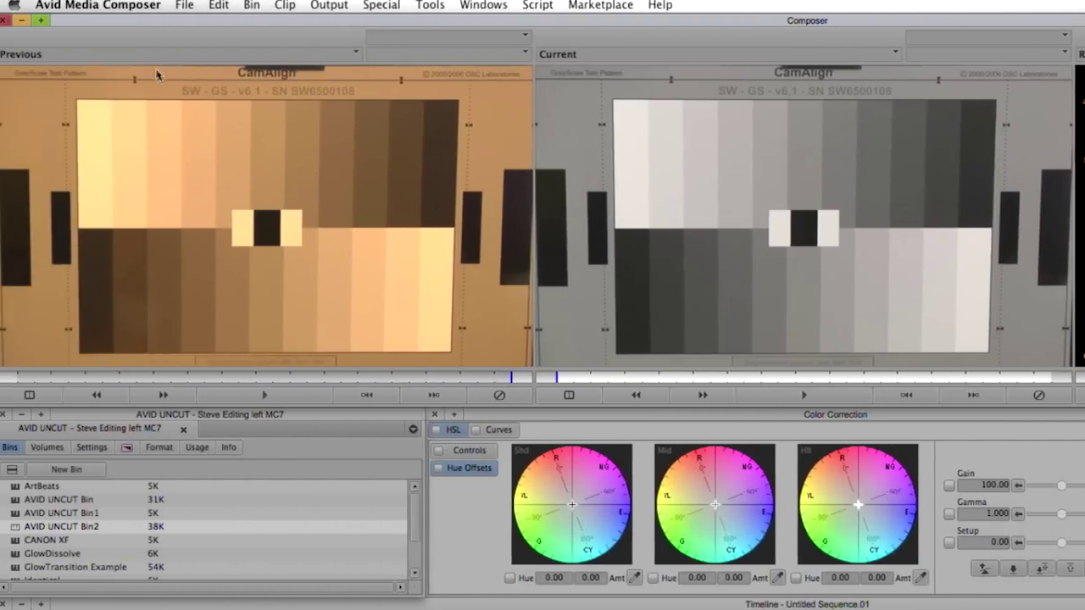
left_click(149, 56)
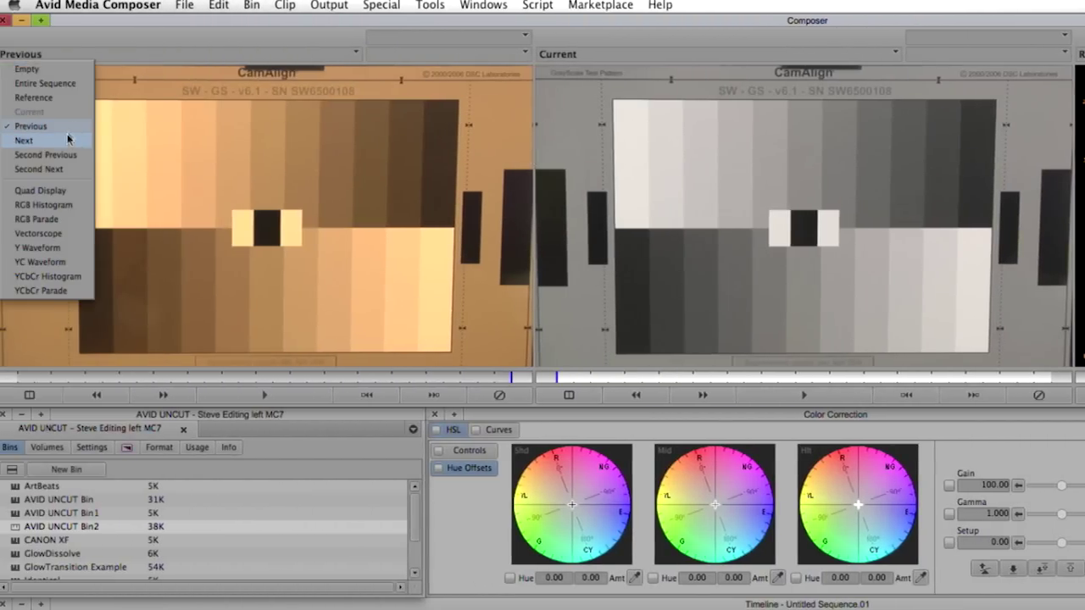
left_click(48, 233)
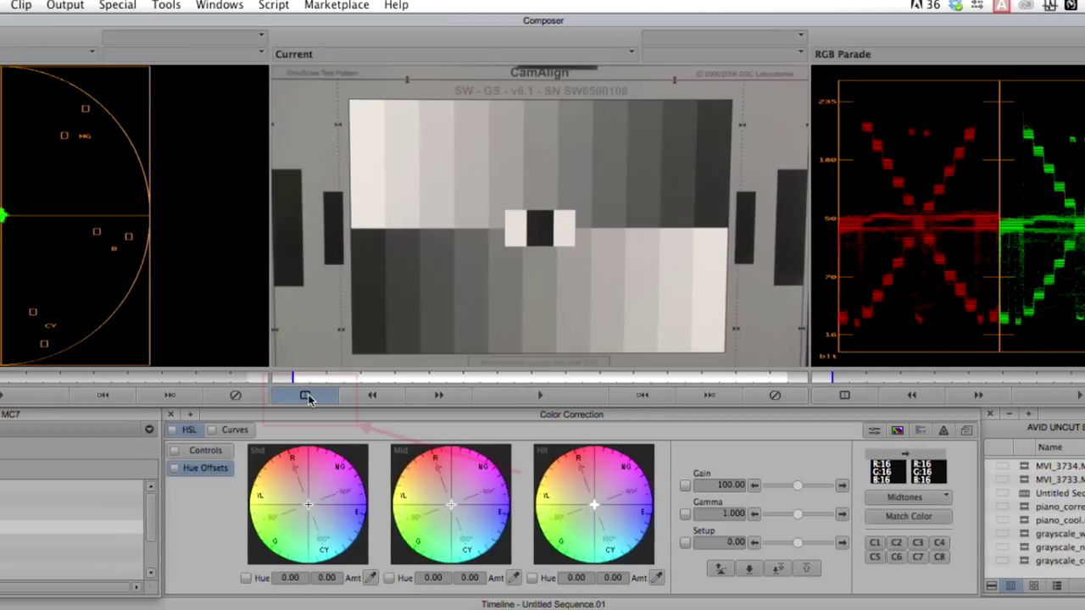
left_click(495, 395)
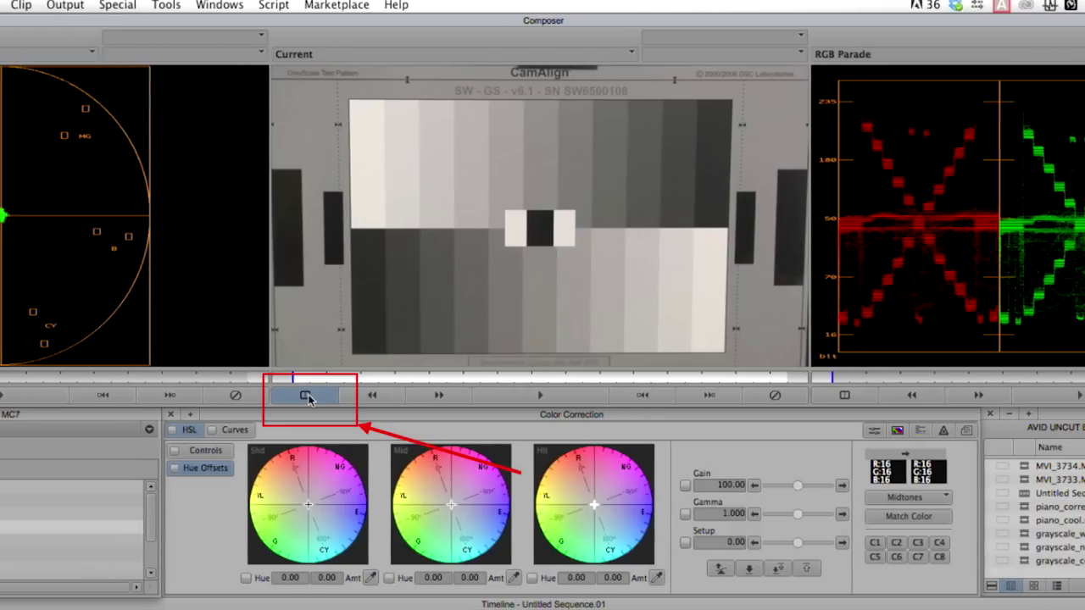
Step and play through the sequence's chart clips, ending back on the interview clip
left_click(415, 398)
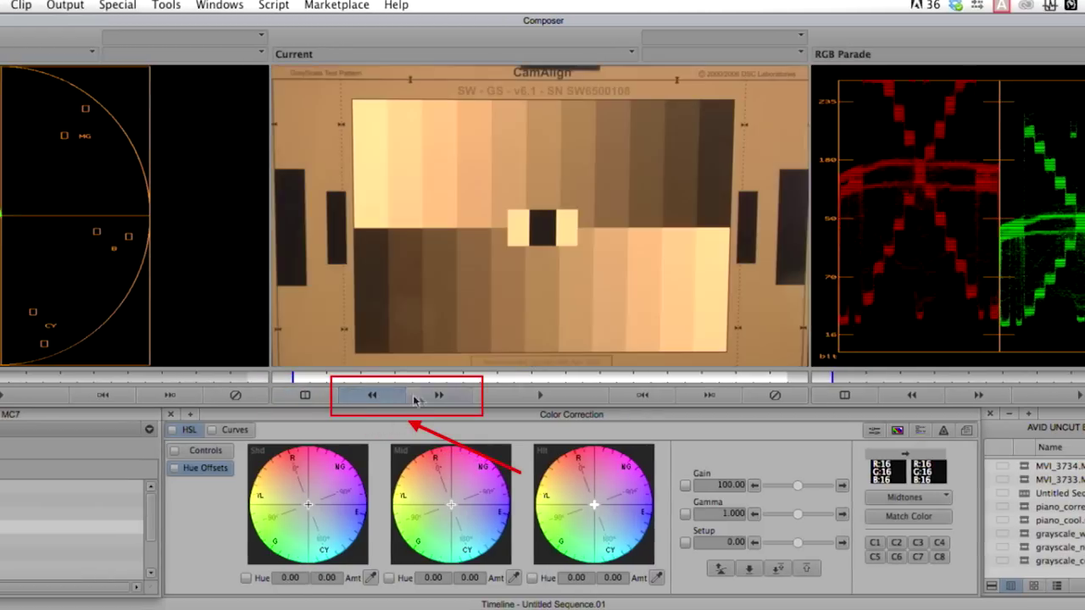
left_click(421, 396)
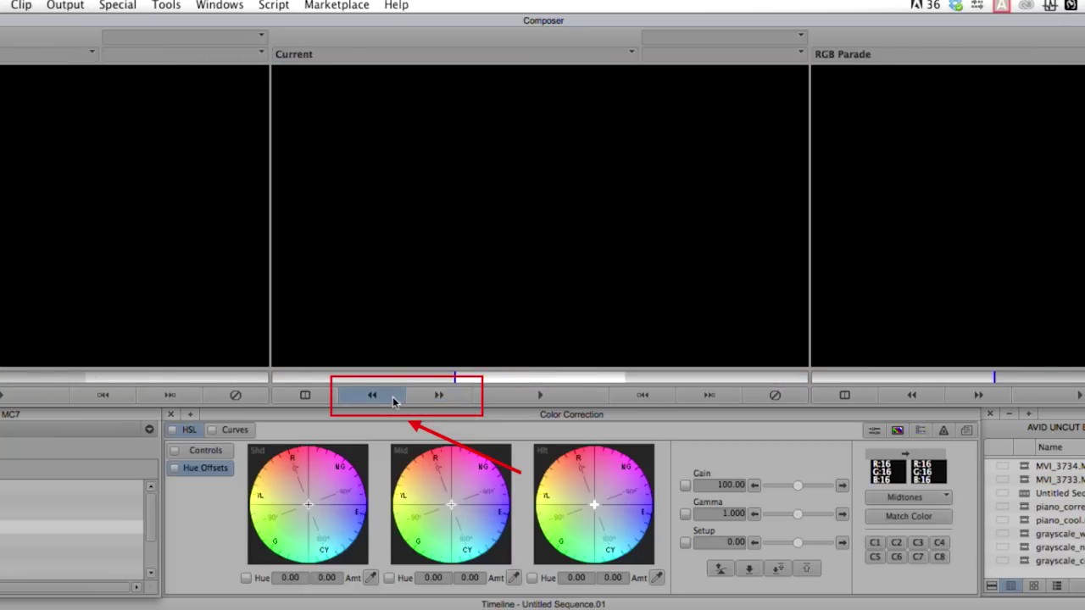
left_click(394, 402)
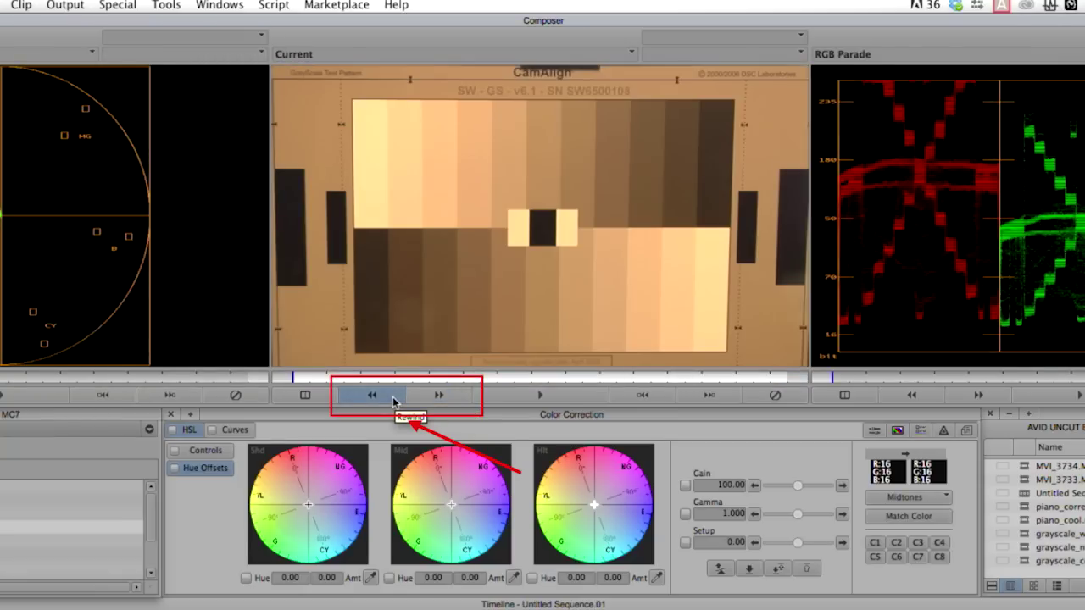
left_click(520, 396)
left_click(796, 546)
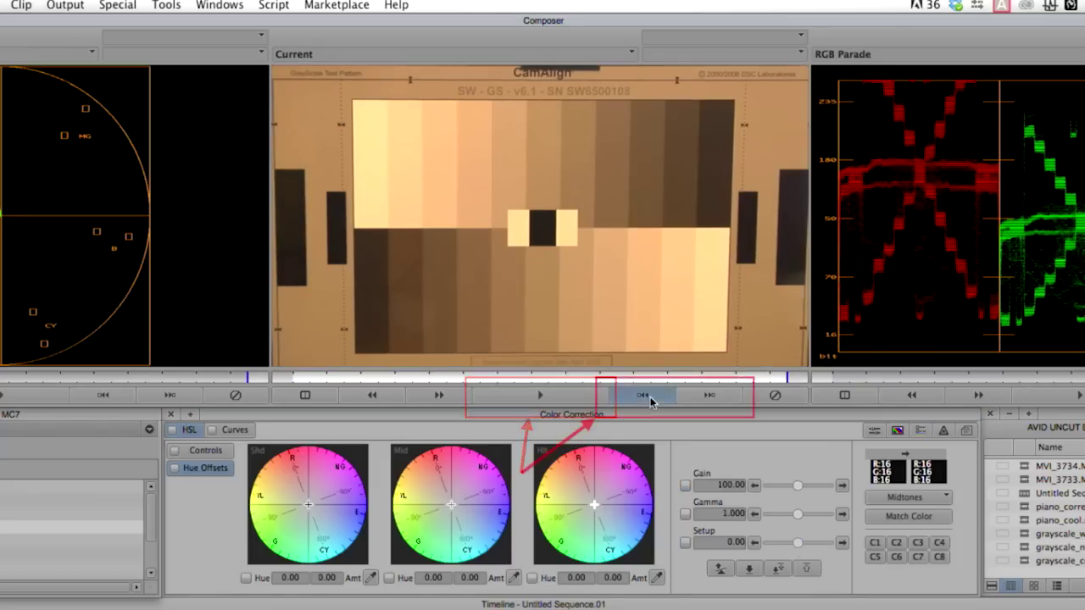
left_click(687, 401)
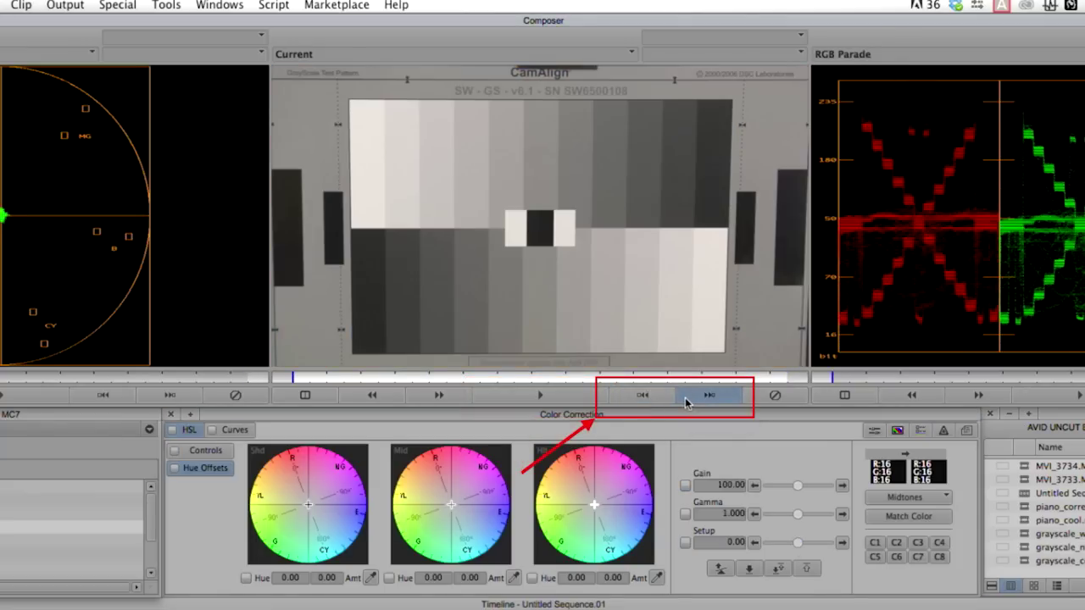
left_click(686, 402)
left_click(669, 404)
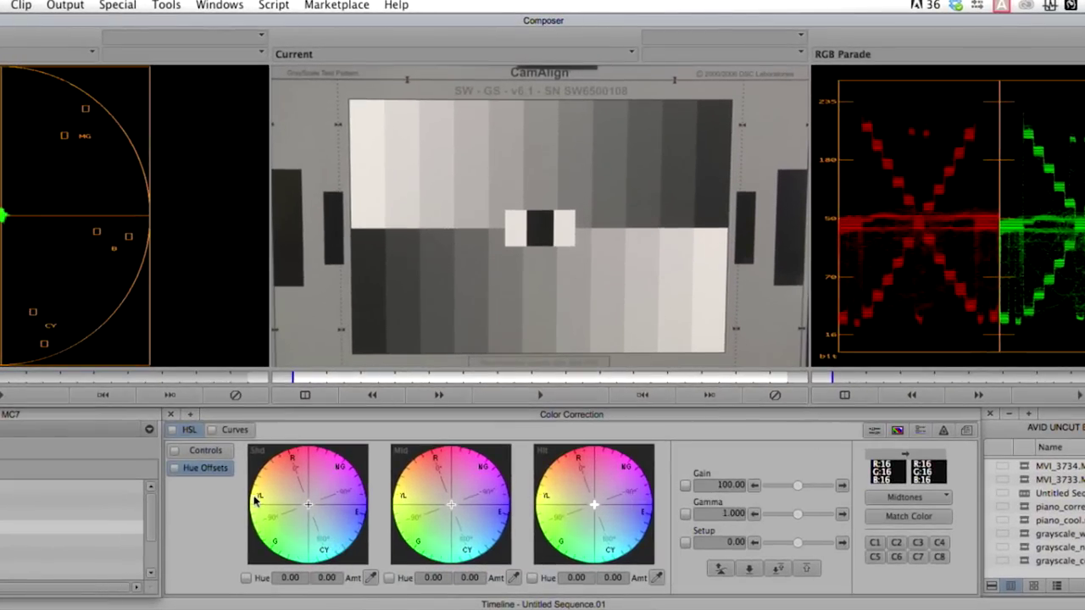
Switch between the Curves and HSL pages, settling on the HSL Controls page
left_click(229, 431)
left_click(191, 430)
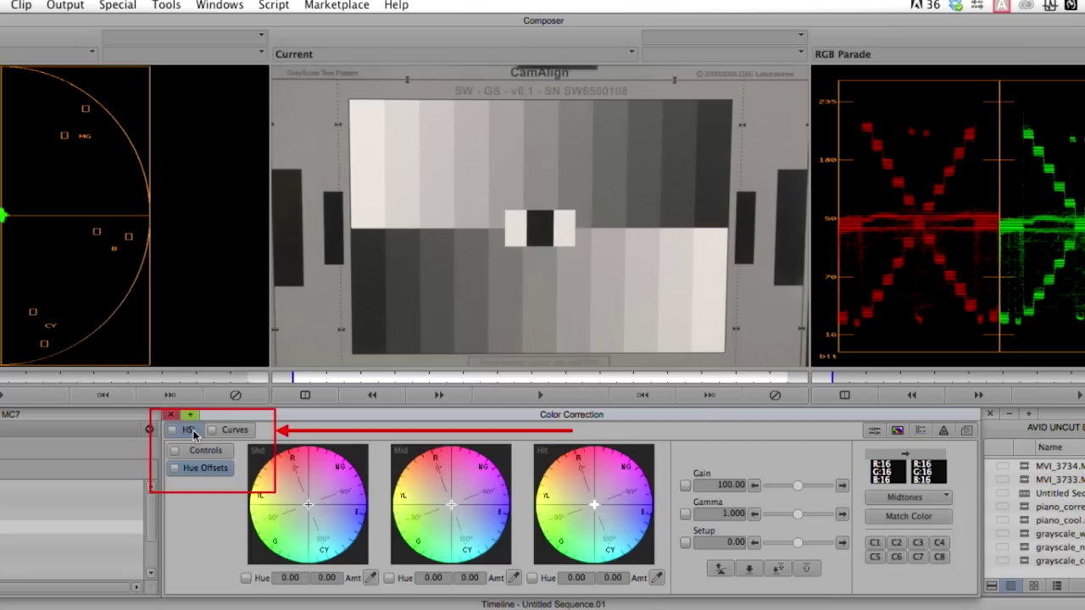
left_click(202, 451)
left_click(203, 470)
left_click(201, 452)
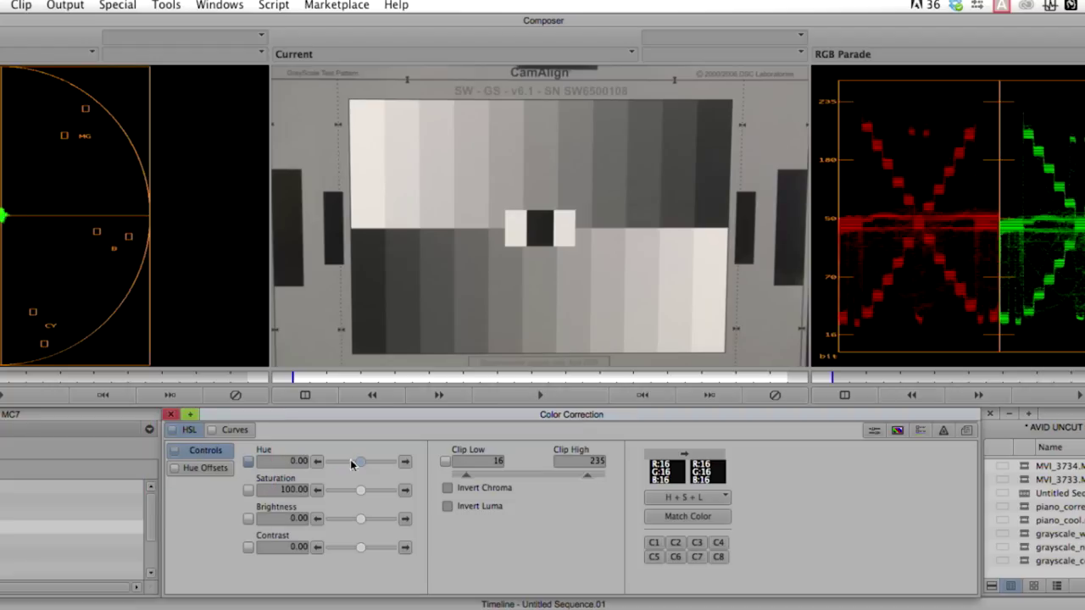
Test Hue and Saturation (93.33), reset them to 0.00 and 100.00, and return to Hue Offsets
left_click_drag(364, 465, 350, 468)
left_click(251, 463)
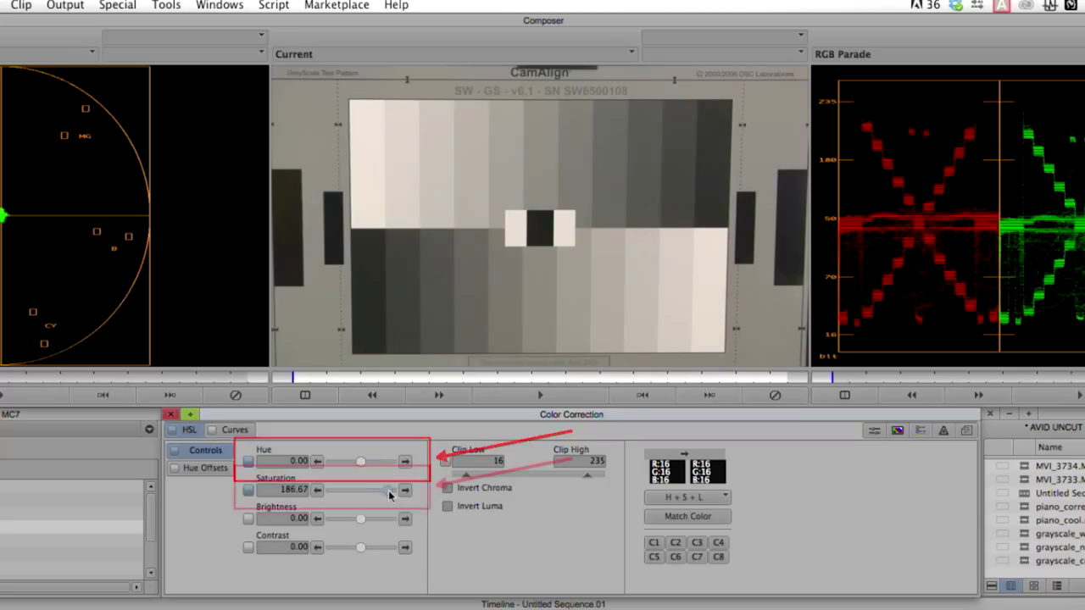
left_click_drag(360, 490, 358, 491)
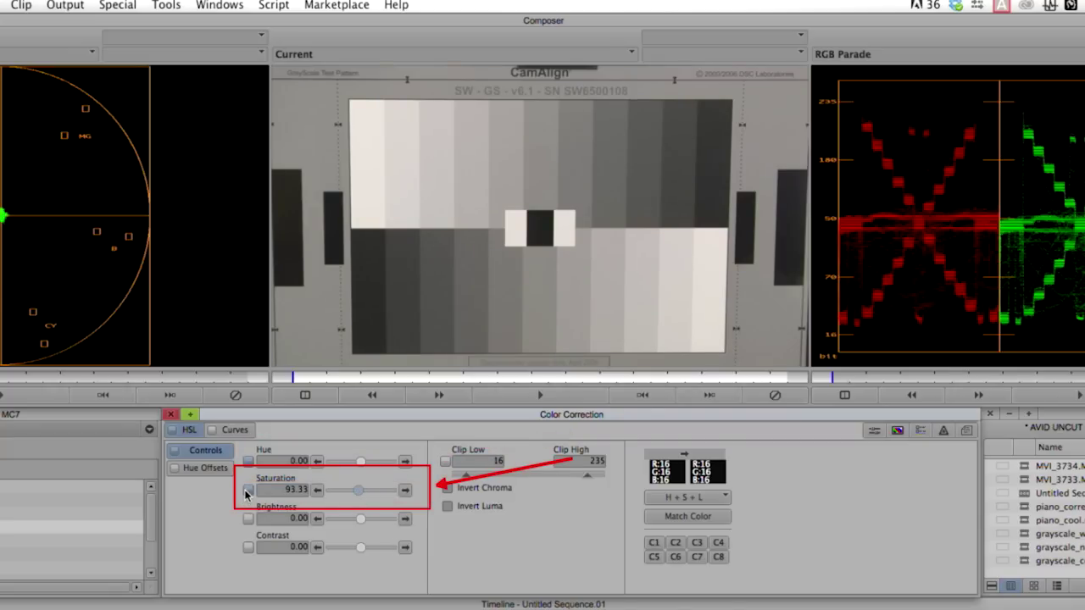
left_click(247, 491)
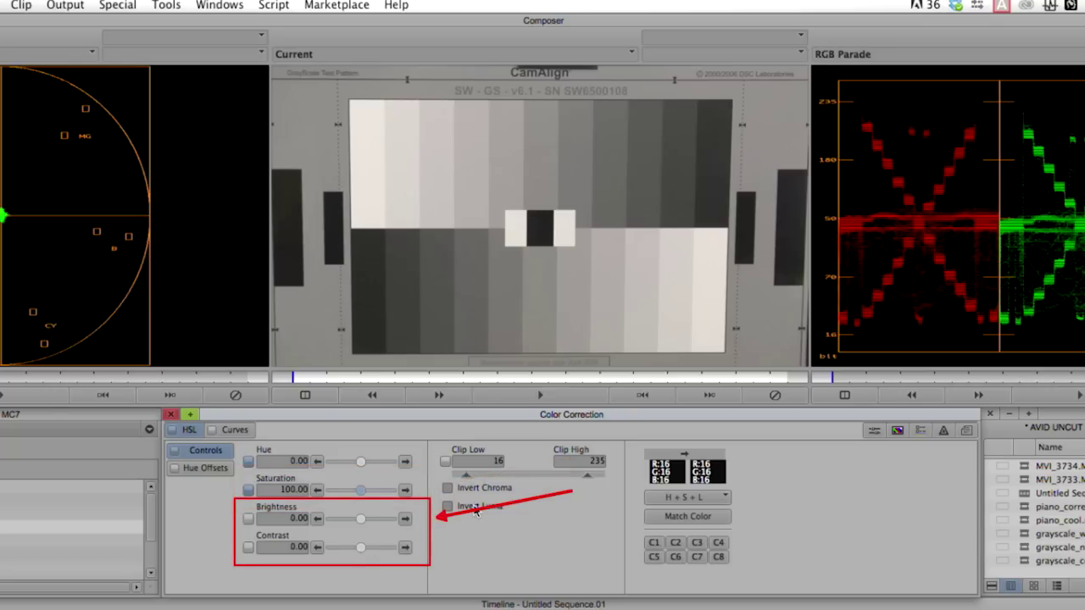
left_click(220, 470)
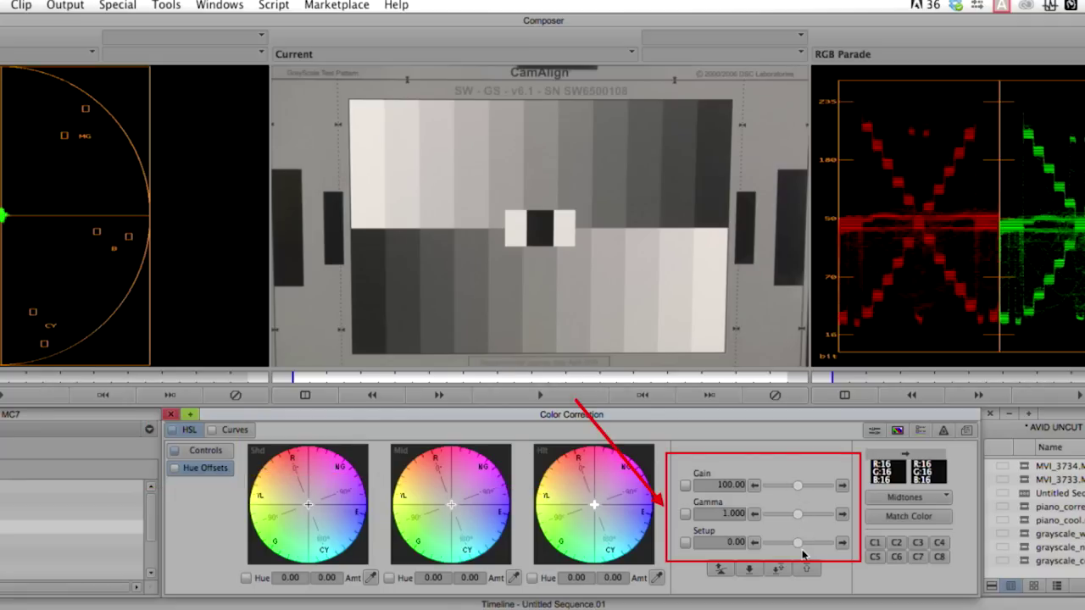
Set gain 93.33, gamma 0.858 and setup -17.00, then move to the interview clip
left_click_drag(796, 484, 796, 547)
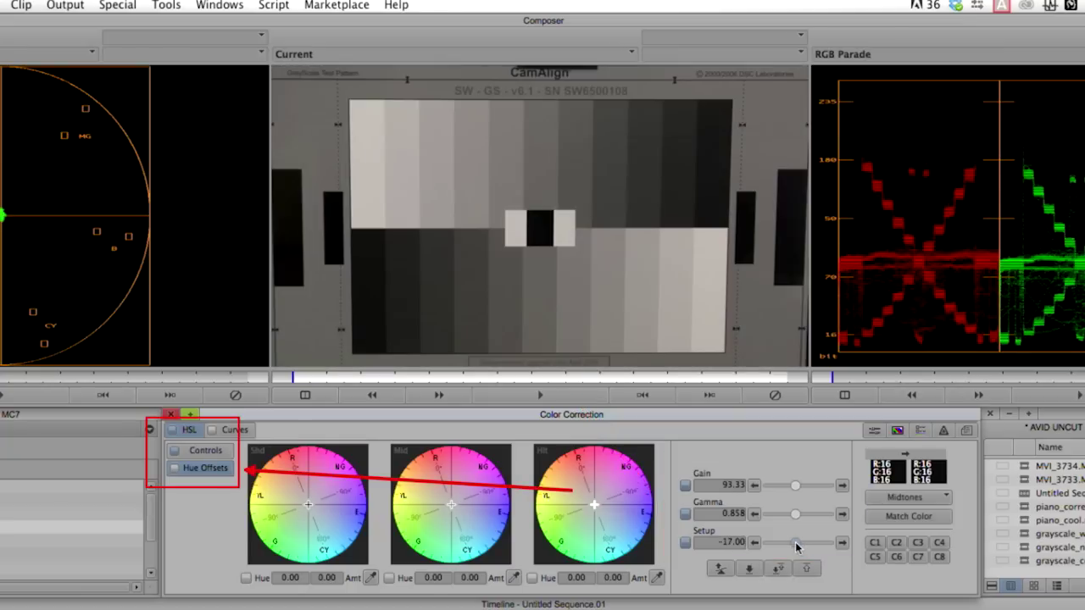
left_click(227, 454)
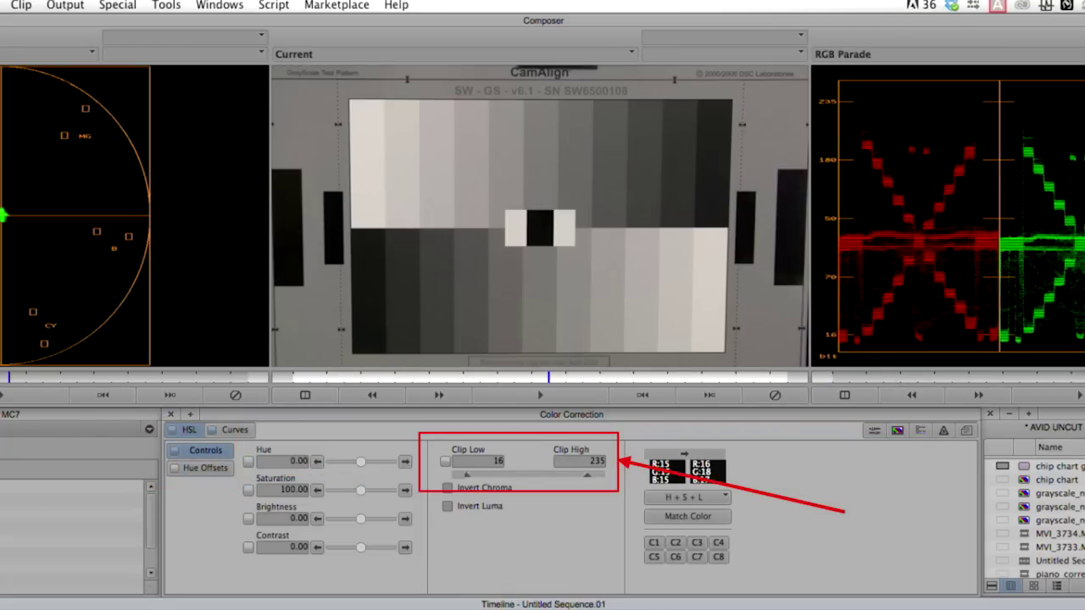
key("Up")
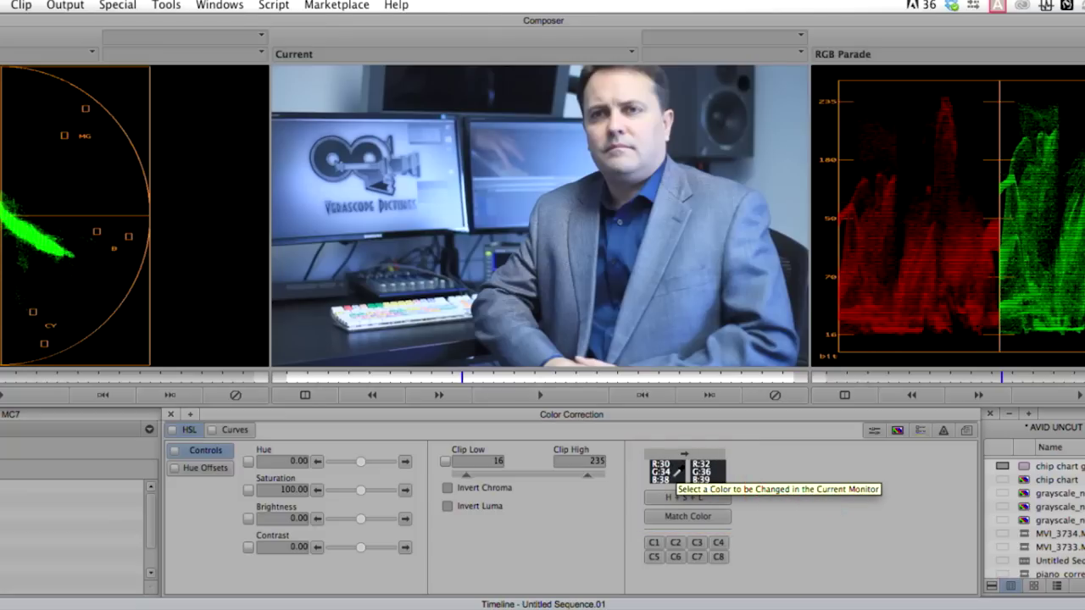
Sample the interview face and the reference face, then apply Match Color with H+S+L
left_click_drag(678, 472, 635, 129)
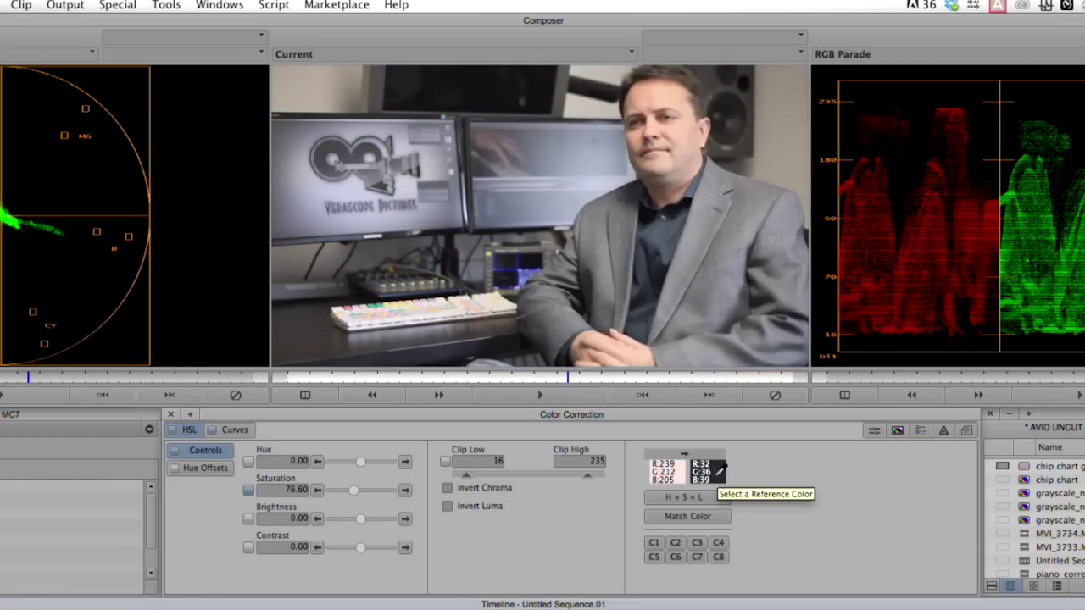
left_click_drag(715, 475, 679, 139)
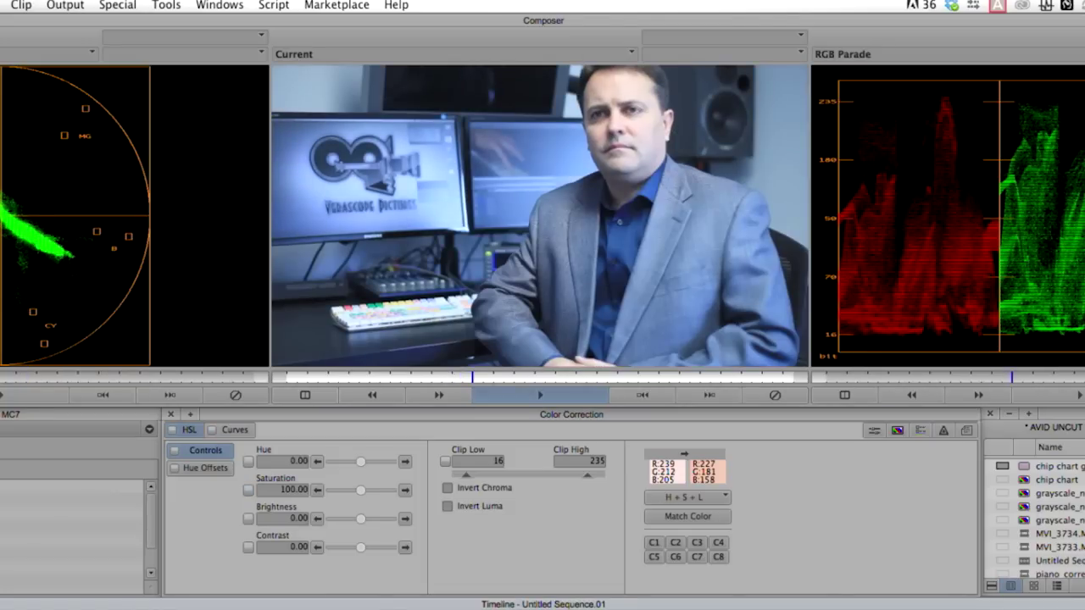
left_click(726, 499)
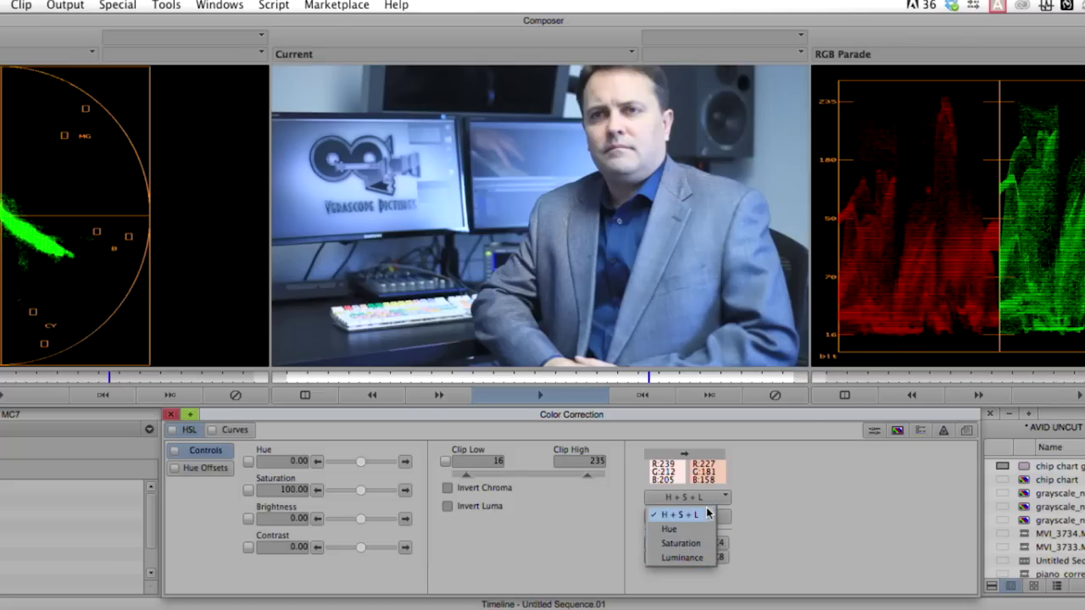
left_click(708, 513)
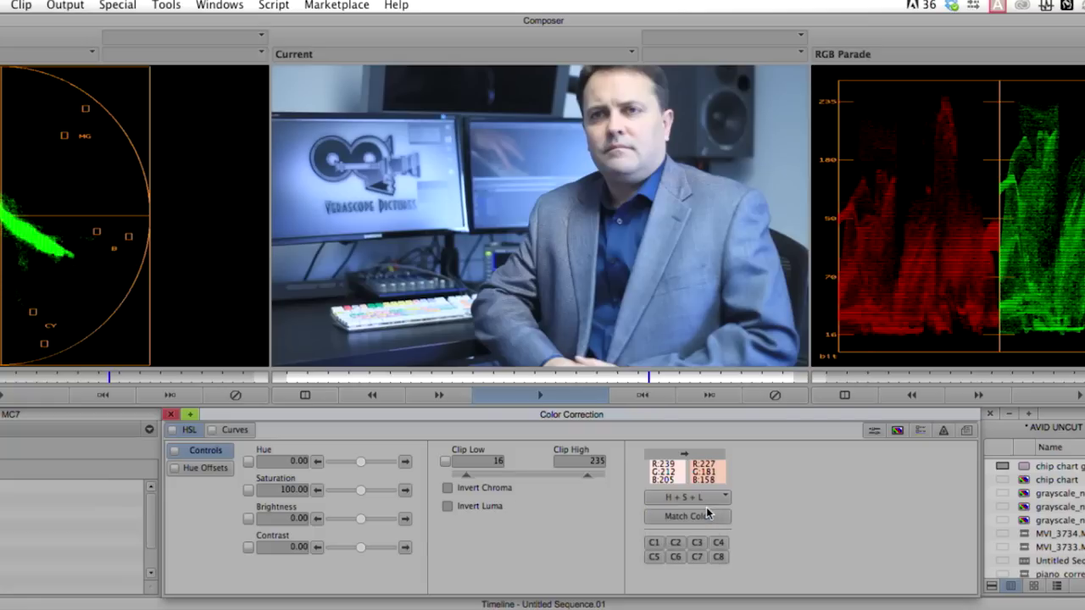
left_click(707, 515)
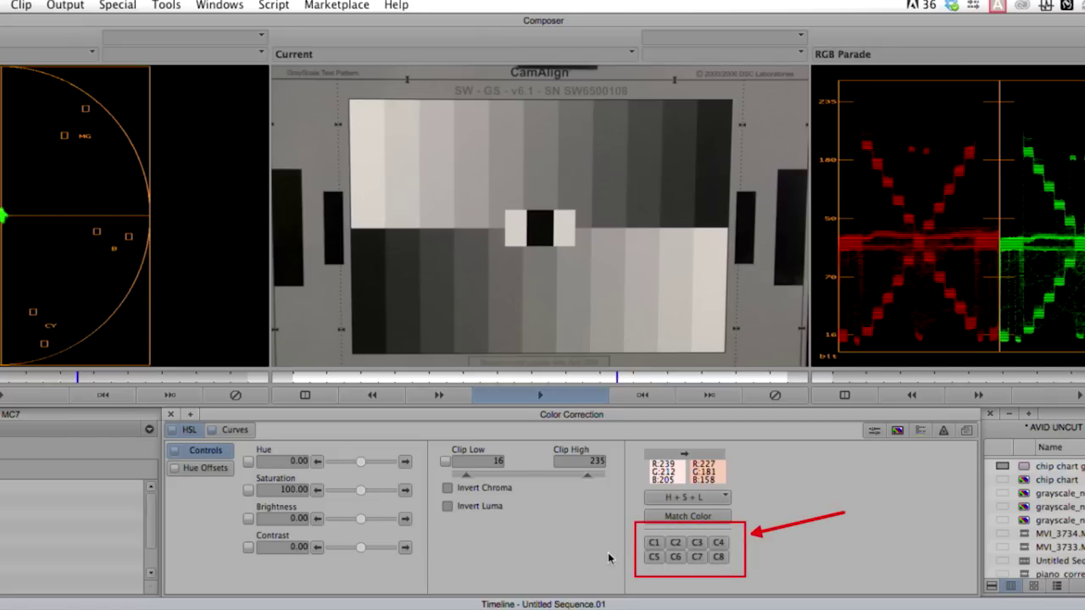
Save the grayscale correction into three C buckets and load grayscale_neutral.mov into a bucket
left_click(715, 559)
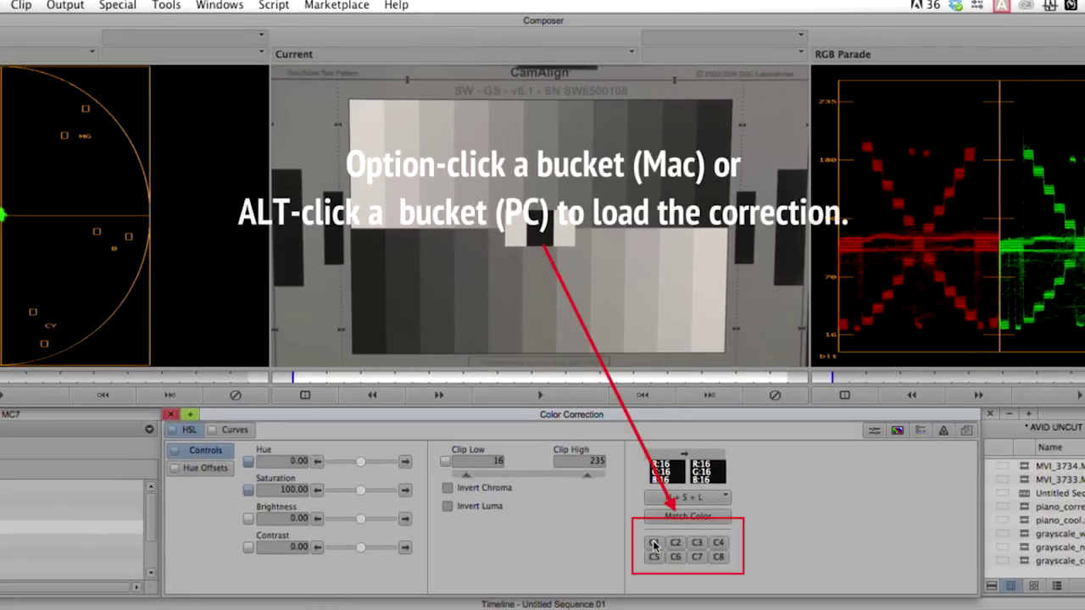
left_click(653, 544, "alt")
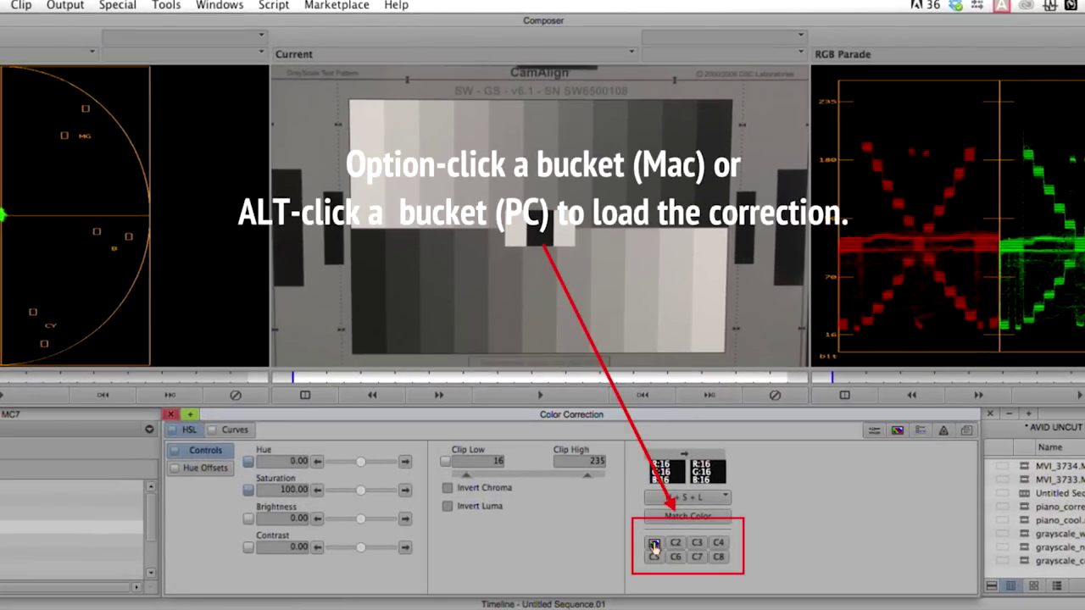
left_click(698, 557)
left_click(718, 543)
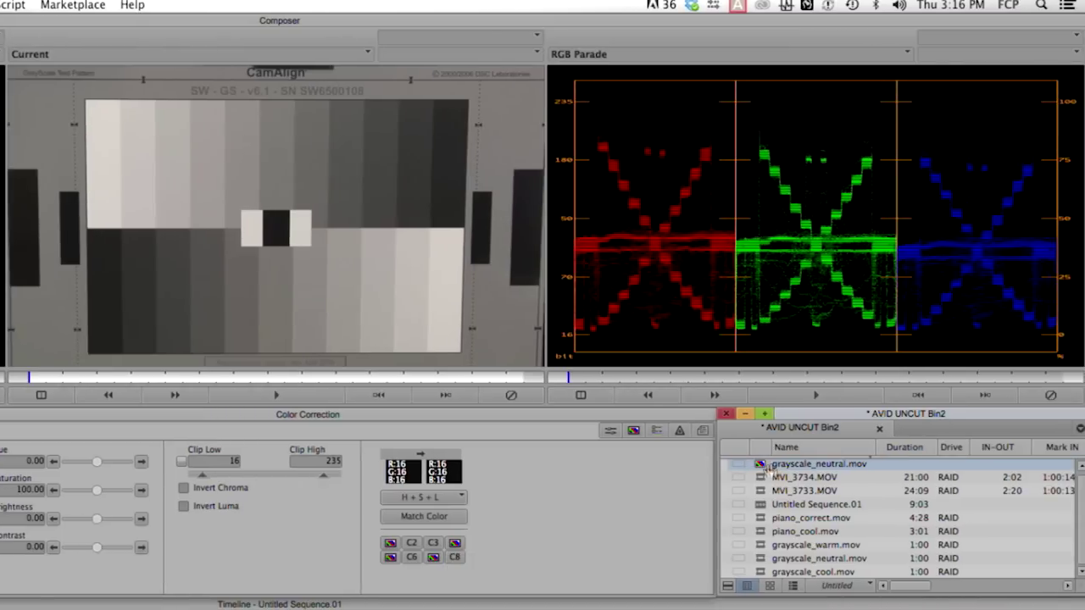
mouse_move(760, 469)
left_mouse_down()
mouse_move(475, 551)
mouse_move(434, 549)
left_mouse_up()
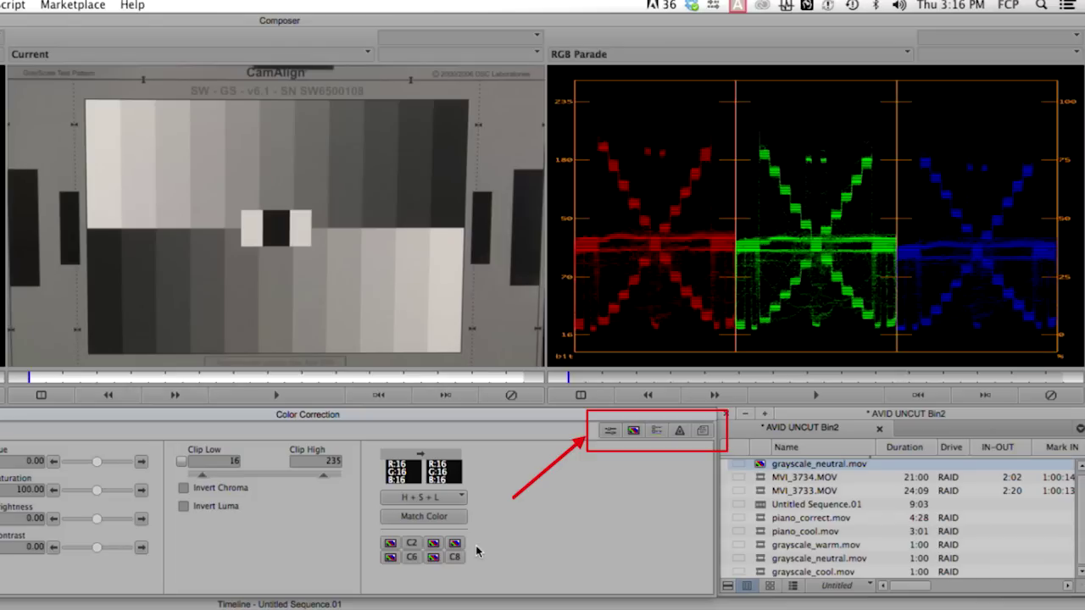
left_click(611, 430)
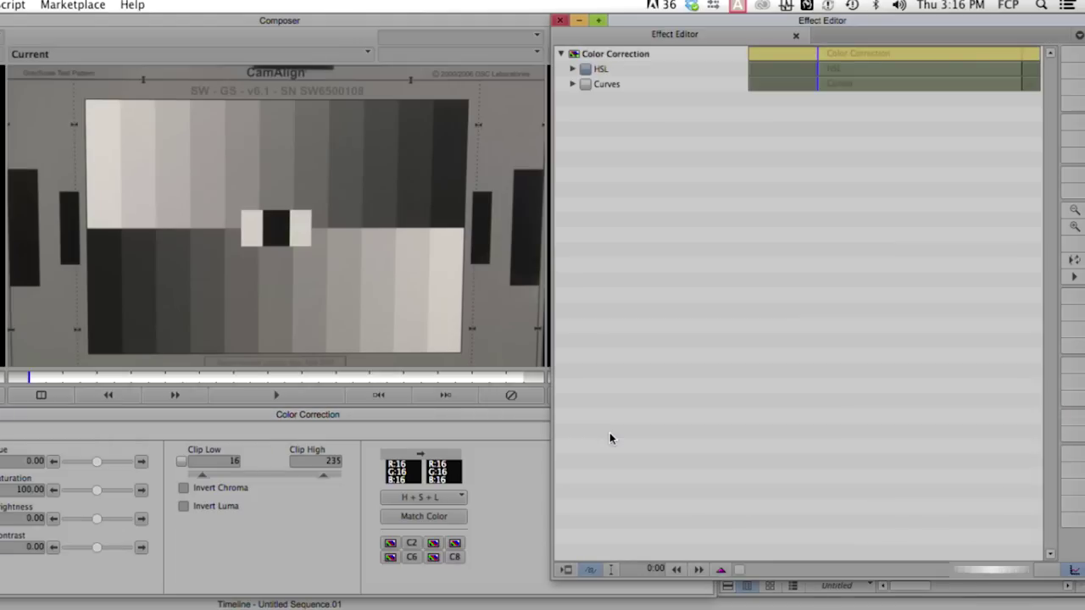
Save the grayscale_neutral correction to the bin and apply it to piano_correct.mov
left_click(560, 21)
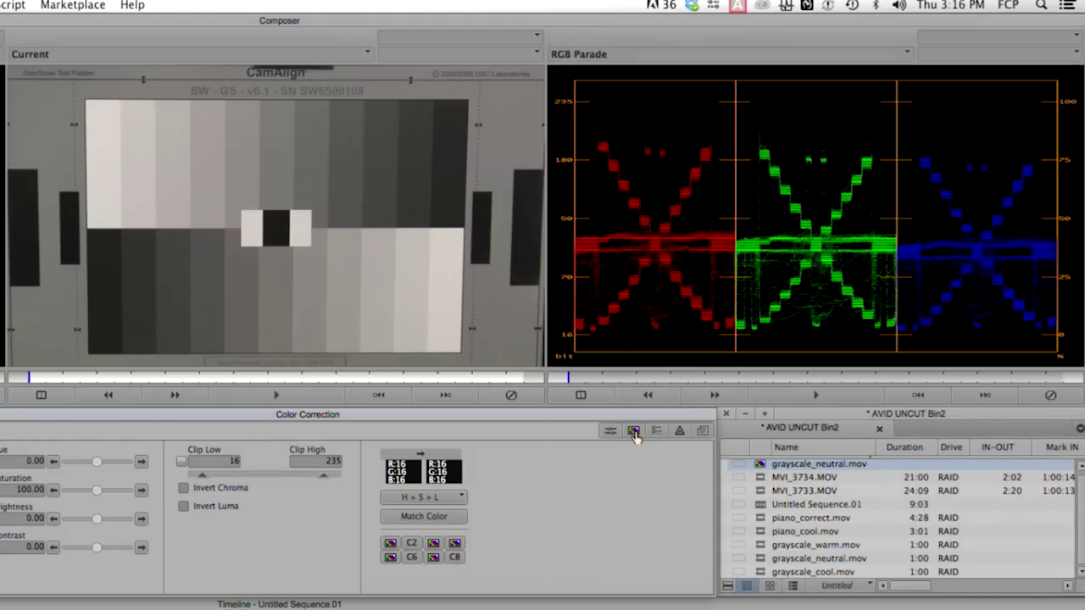
left_click_drag(634, 434, 753, 468)
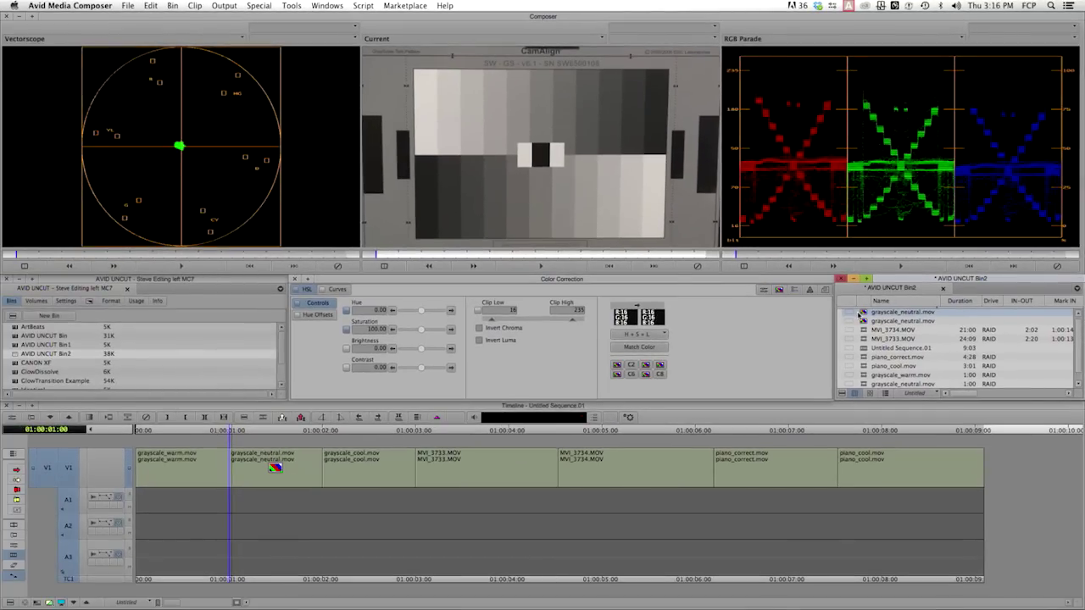
left_click_drag(781, 291, 775, 467)
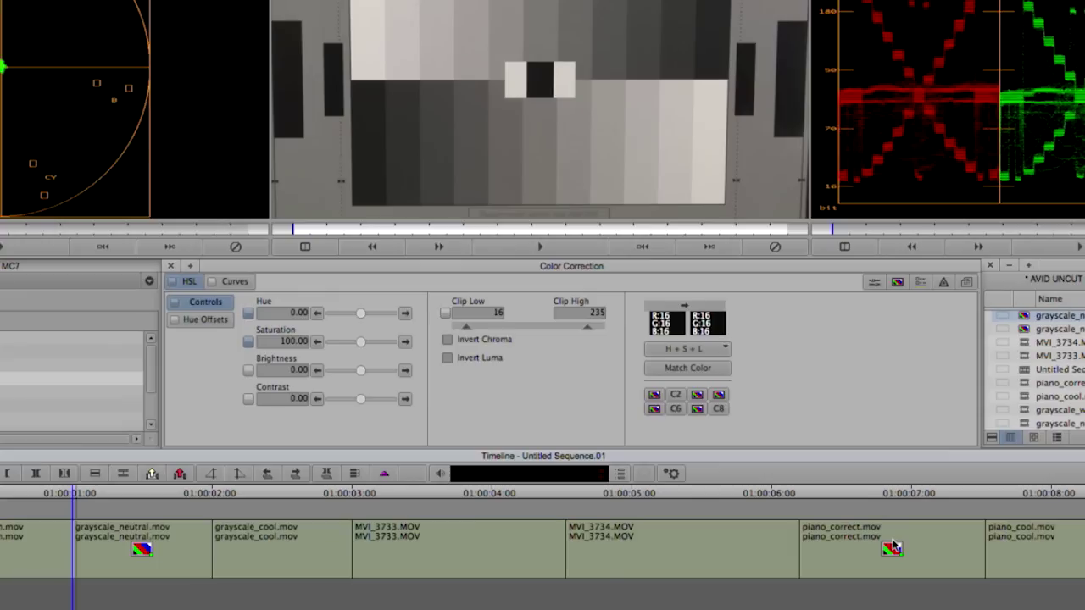
Check AutoCorrect options and set the Composite and RGB Gamut safe color limits to Warn
left_click(918, 283)
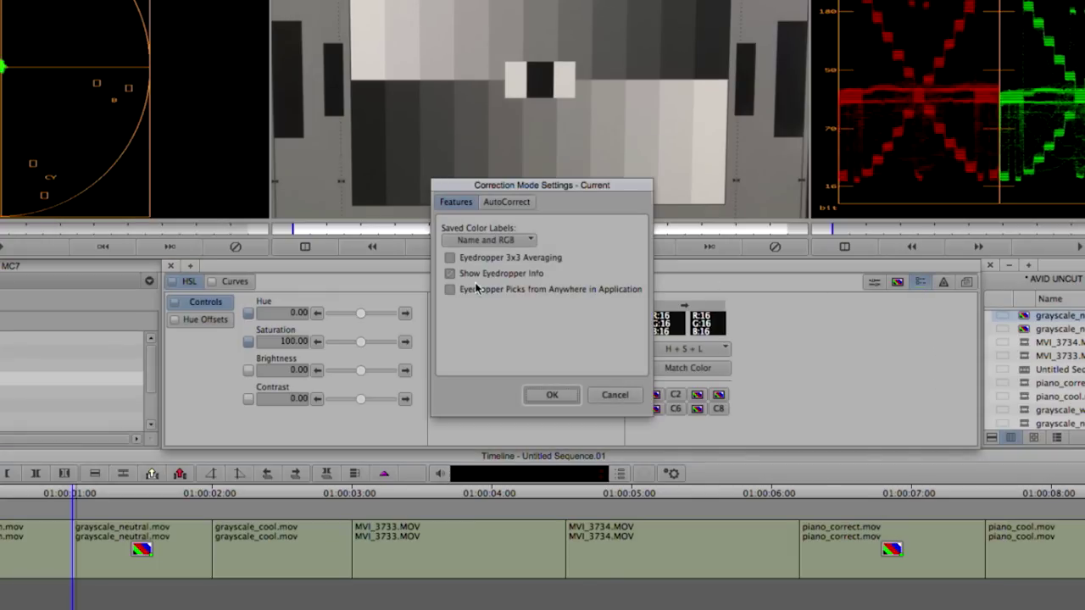
left_click(497, 203)
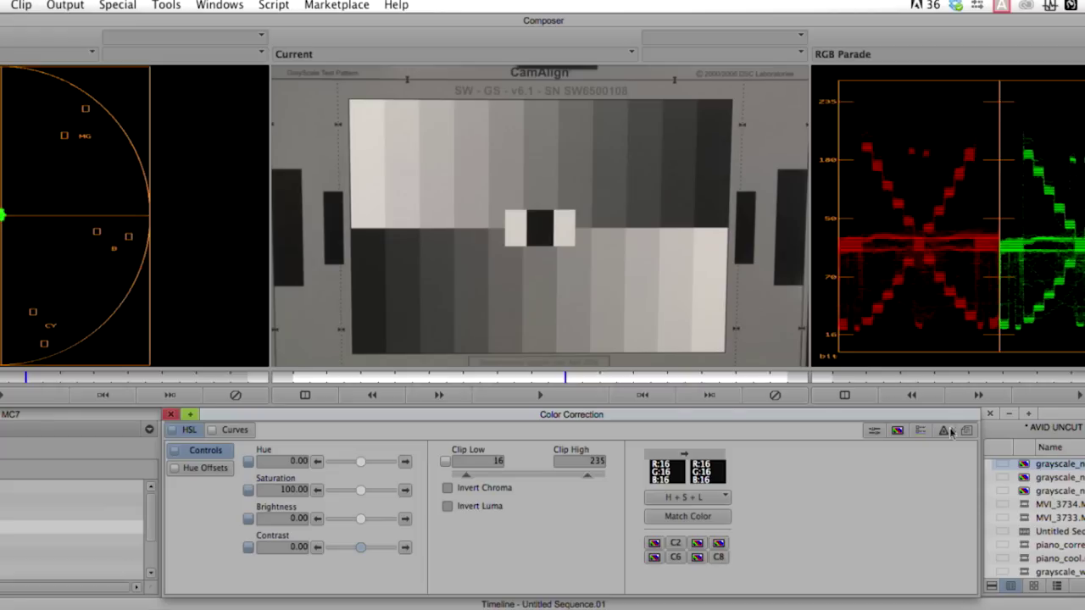
left_click(945, 285)
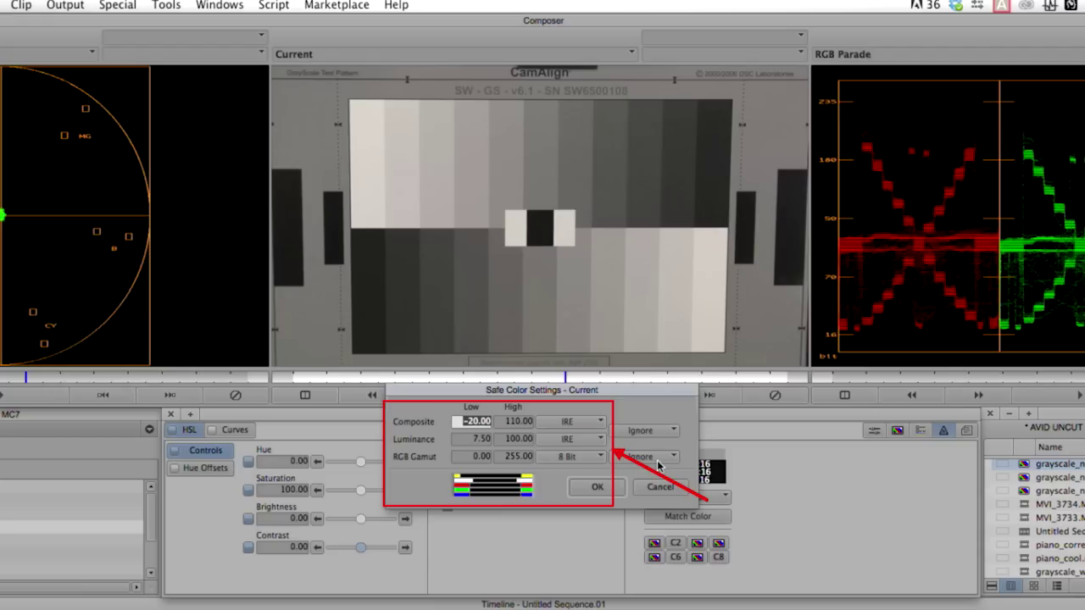
left_click(671, 434)
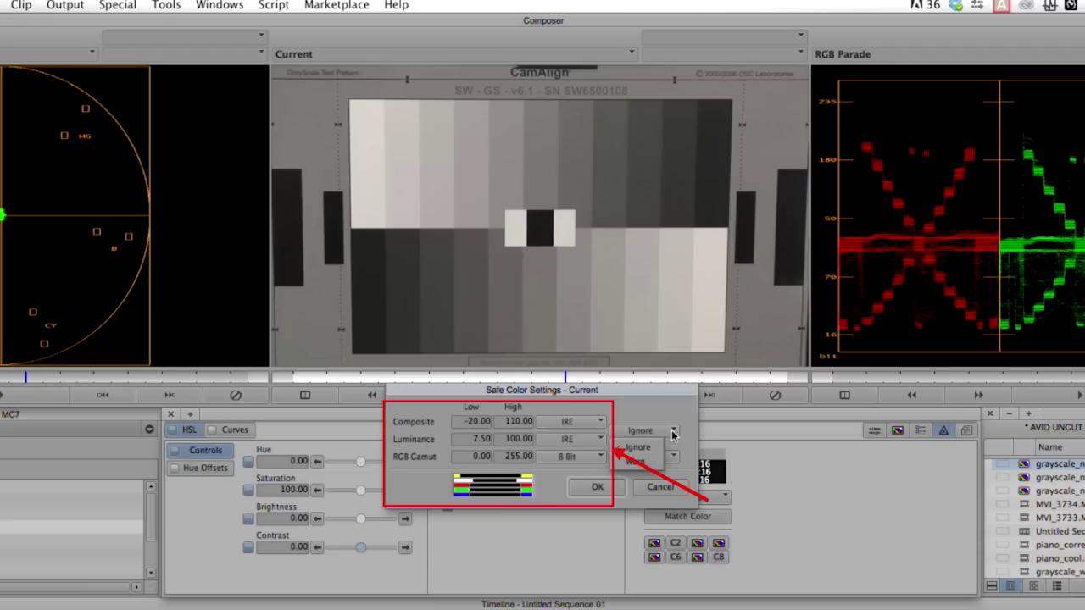
left_click(658, 462)
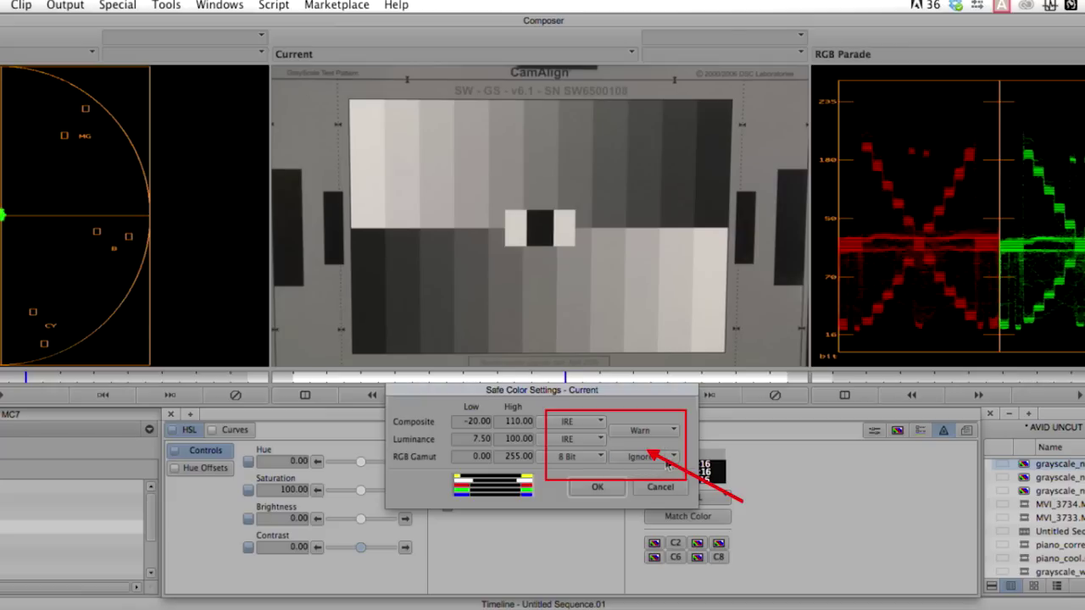
left_click(676, 458)
left_click(635, 487)
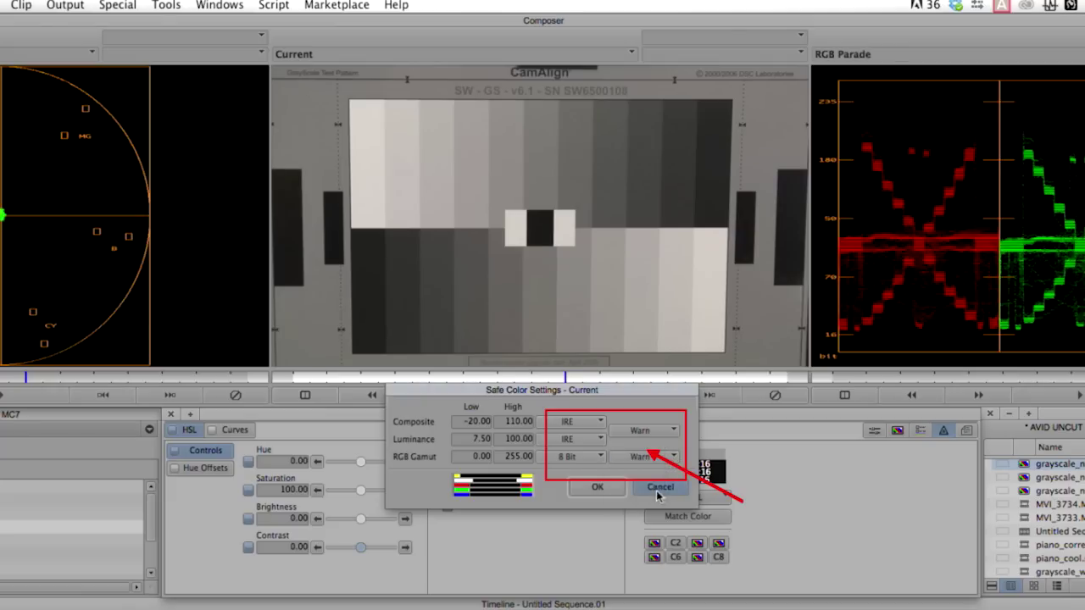
left_click(600, 489)
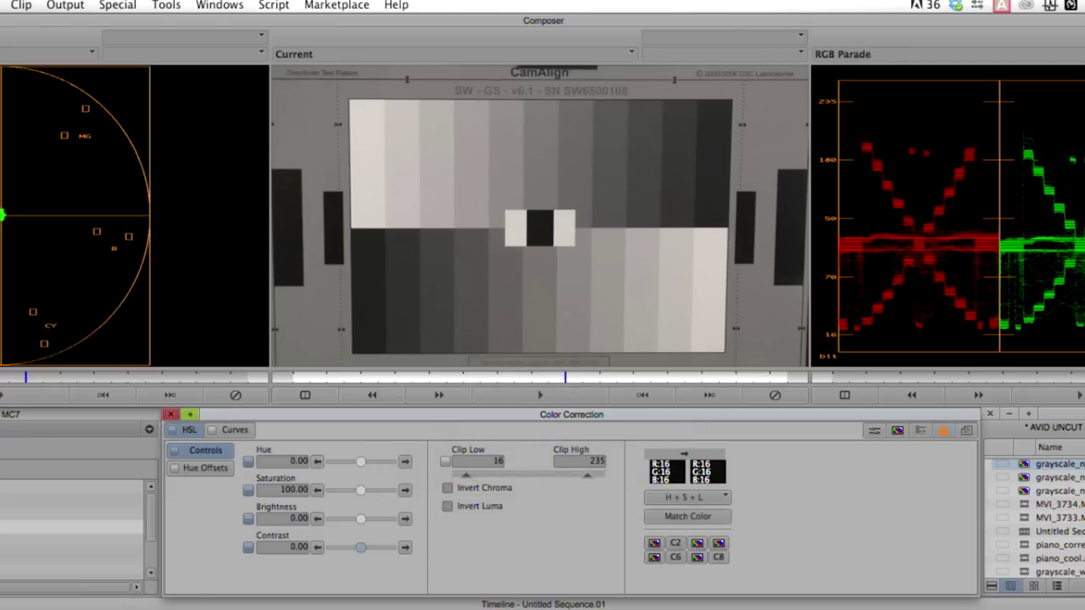
Raise Brightness and Contrast to 41.33 and start a comment on the correction
mouse_move(360, 518)
left_mouse_down()
mouse_move(378, 525)
mouse_move(361, 552)
mouse_move(375, 555)
left_mouse_up()
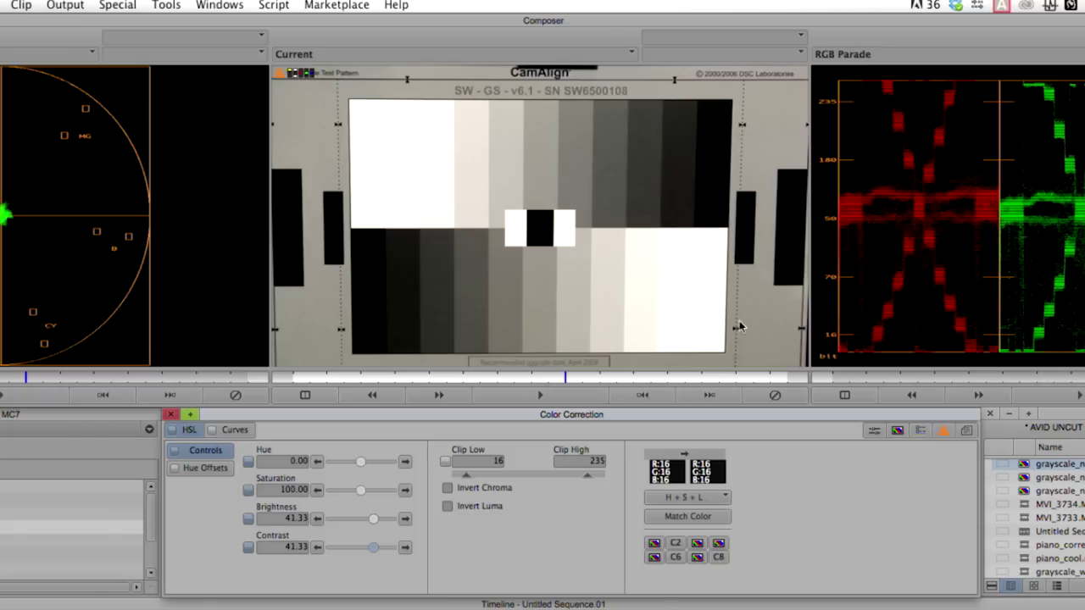
left_click(966, 430)
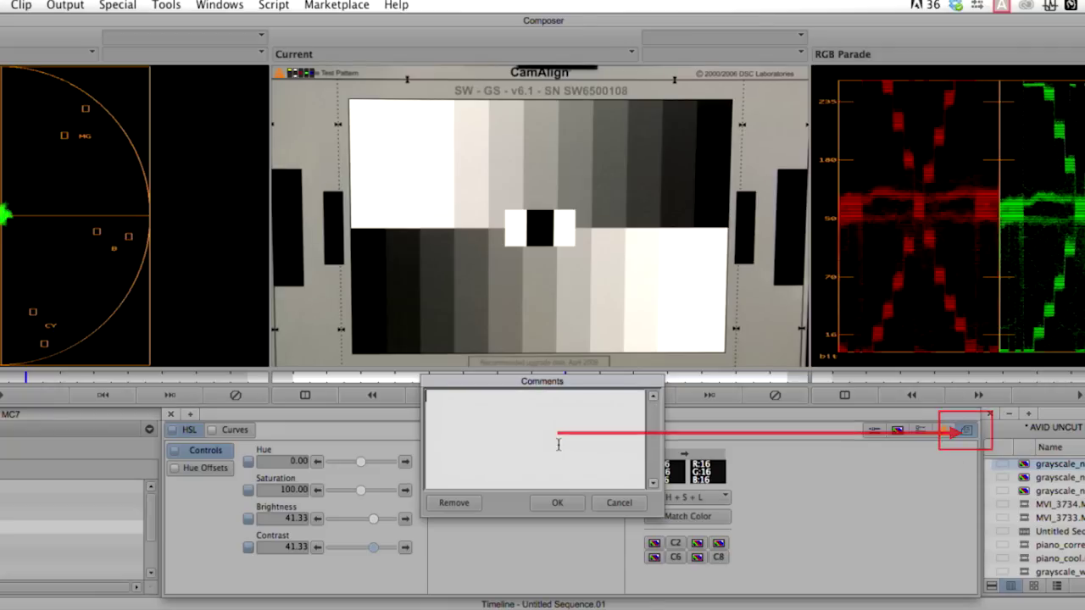
Attach the comment 'tweak this please.' to the correction and show the Hue Offsets wheels
type("tweak this please")
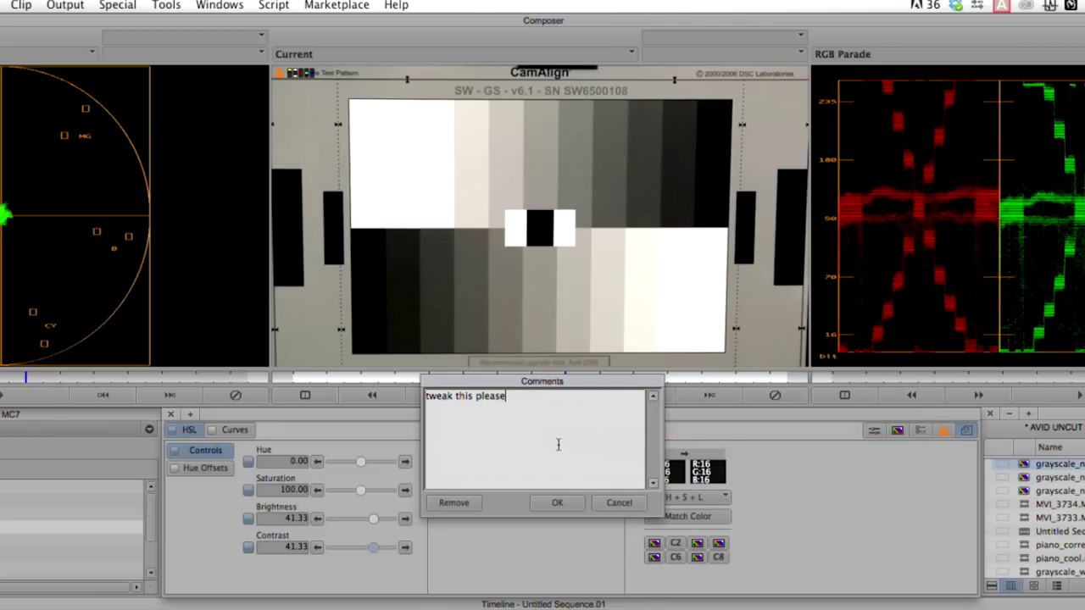
type(".")
left_click(569, 503)
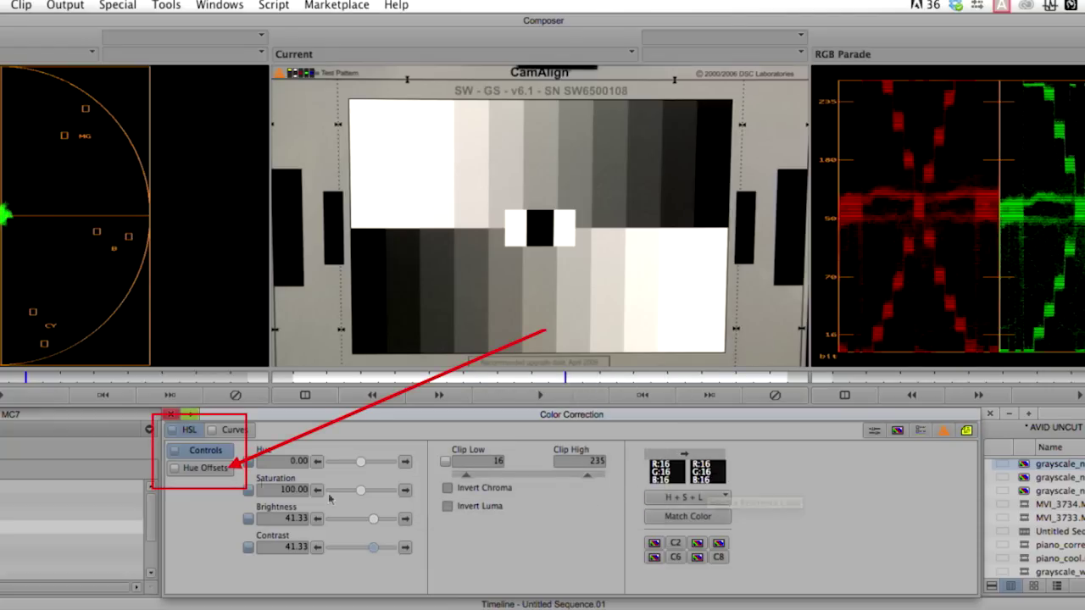
left_click(217, 475)
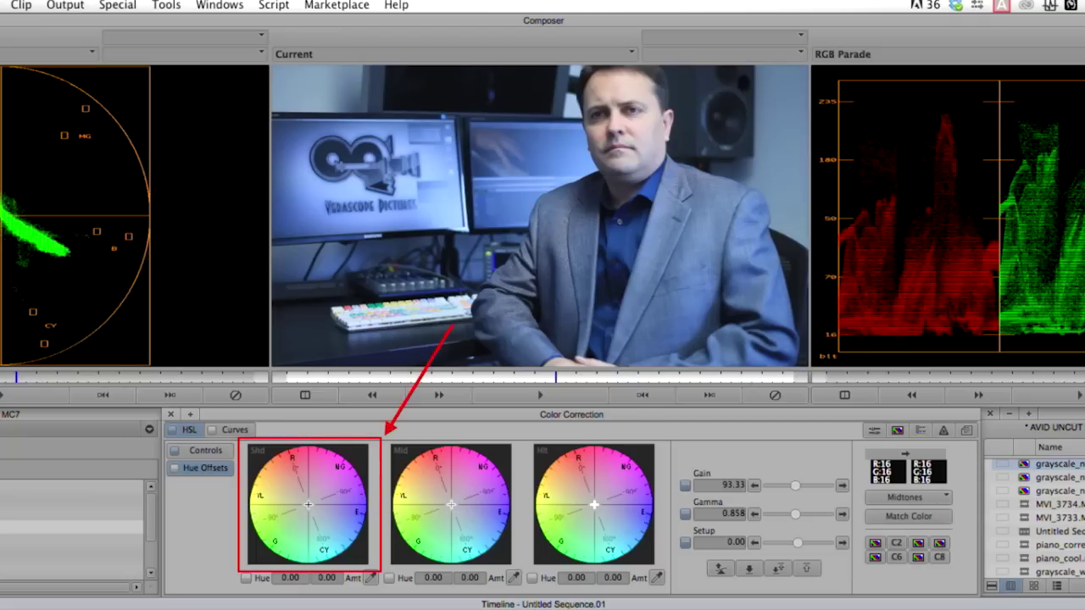
Push the Mid and Hlt hue wheels toward warm hues
left_click(310, 507)
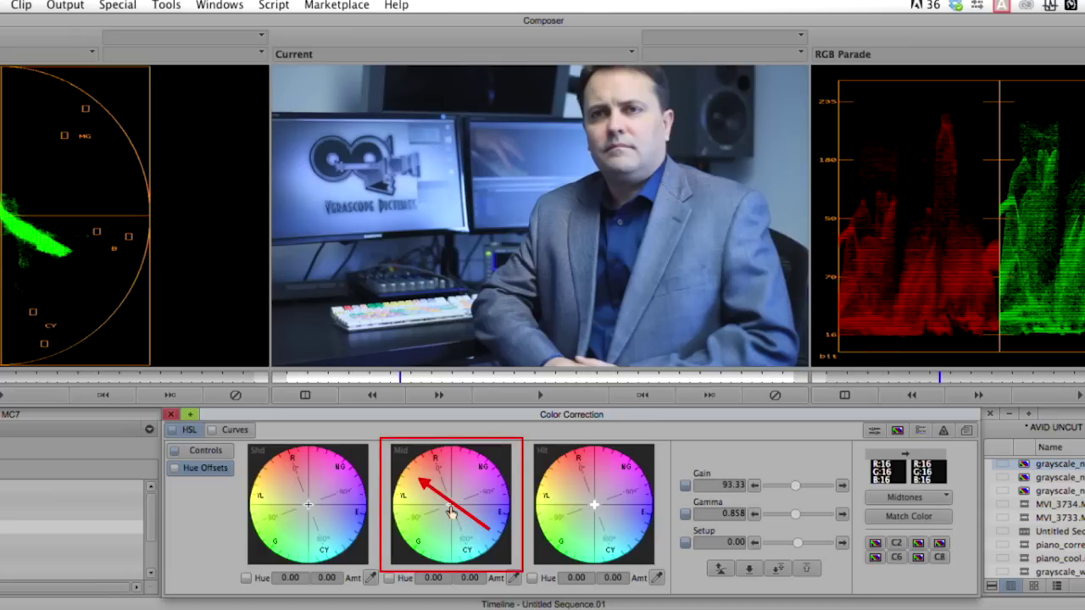
left_click_drag(450, 512, 427, 490)
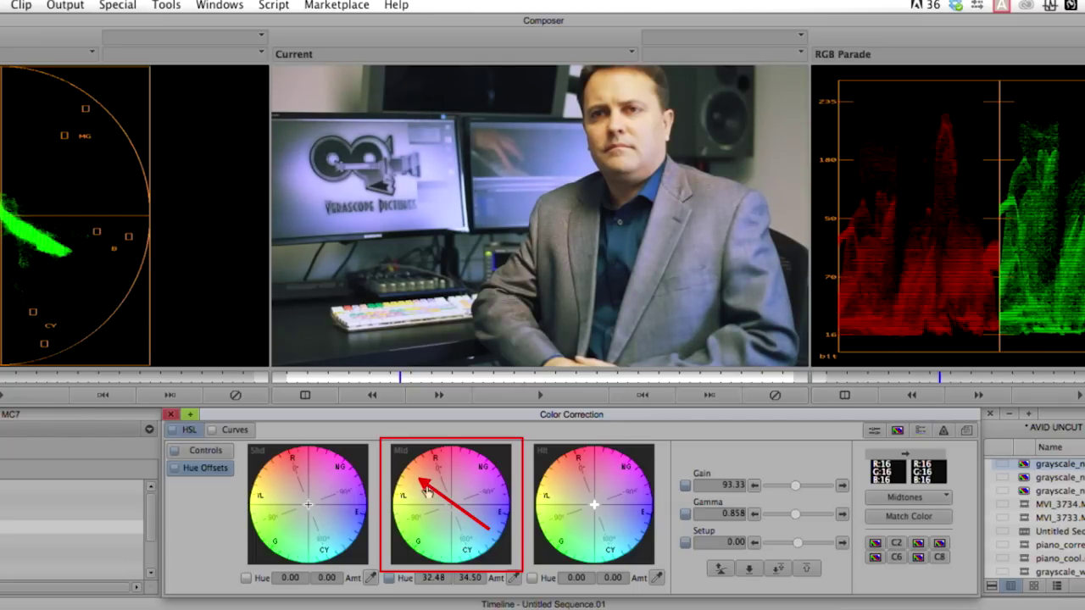
left_click_drag(428, 490, 431, 491)
left_click_drag(592, 504, 585, 500)
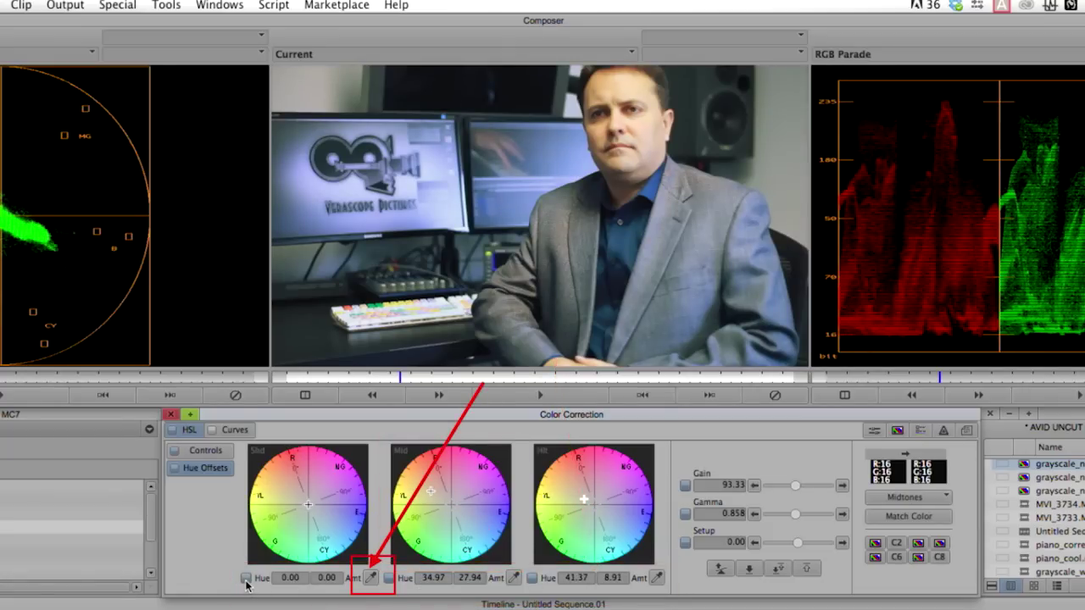
Remove shadow, midtone and highlight colour casts by sampling each area of the interview image
left_click(370, 577)
left_click(321, 338)
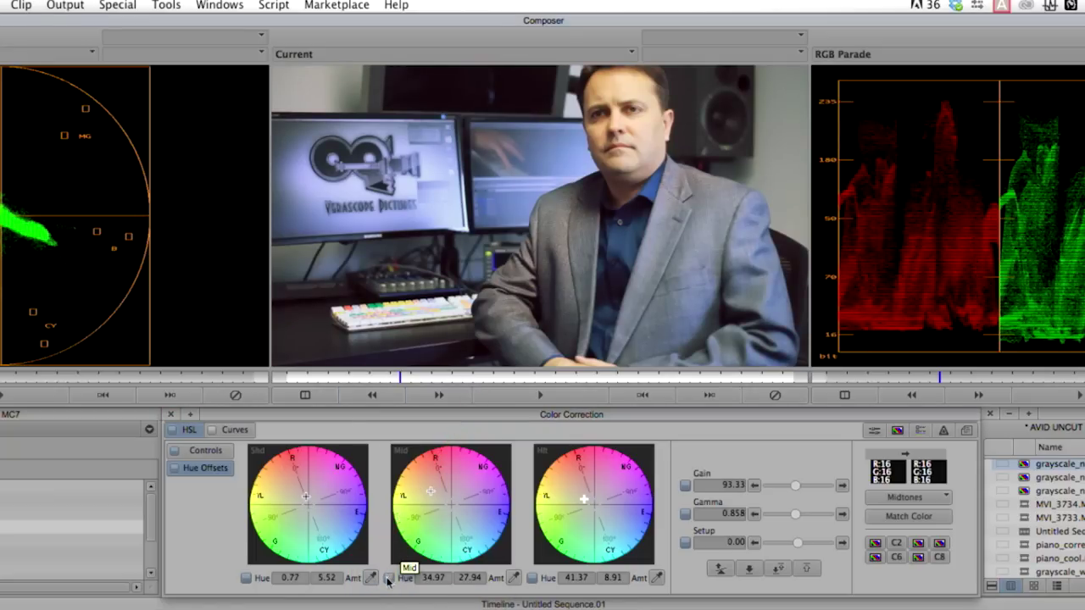
left_click(513, 577)
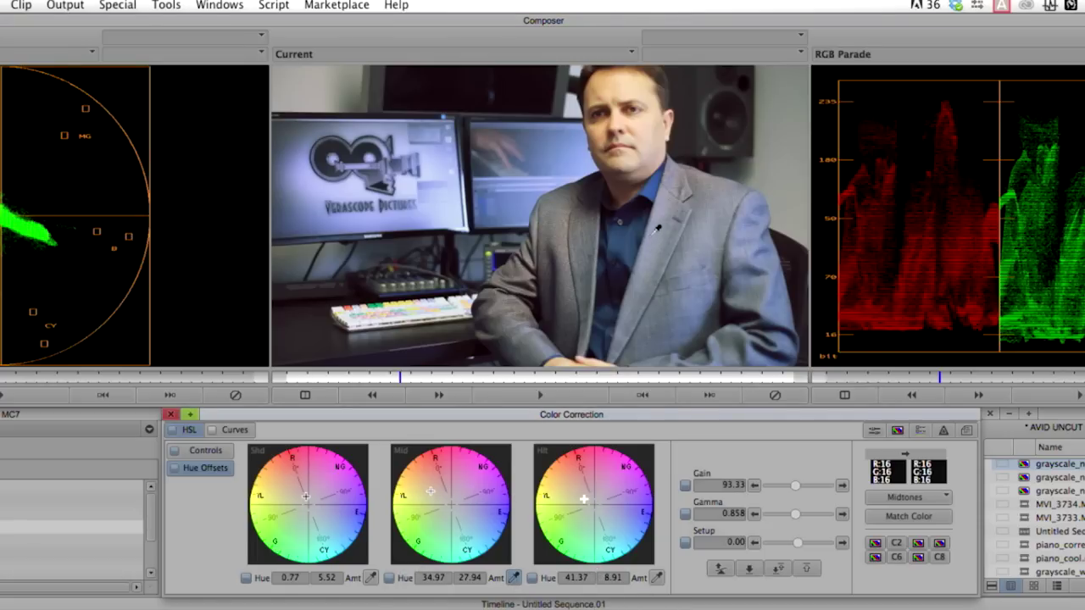
left_click(651, 240)
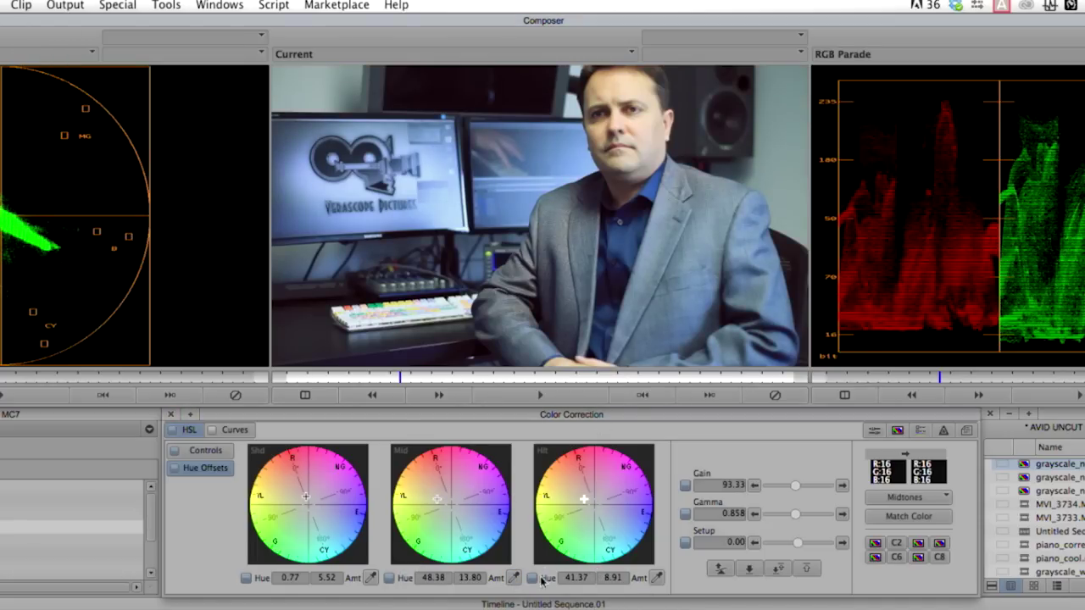
left_click(657, 579)
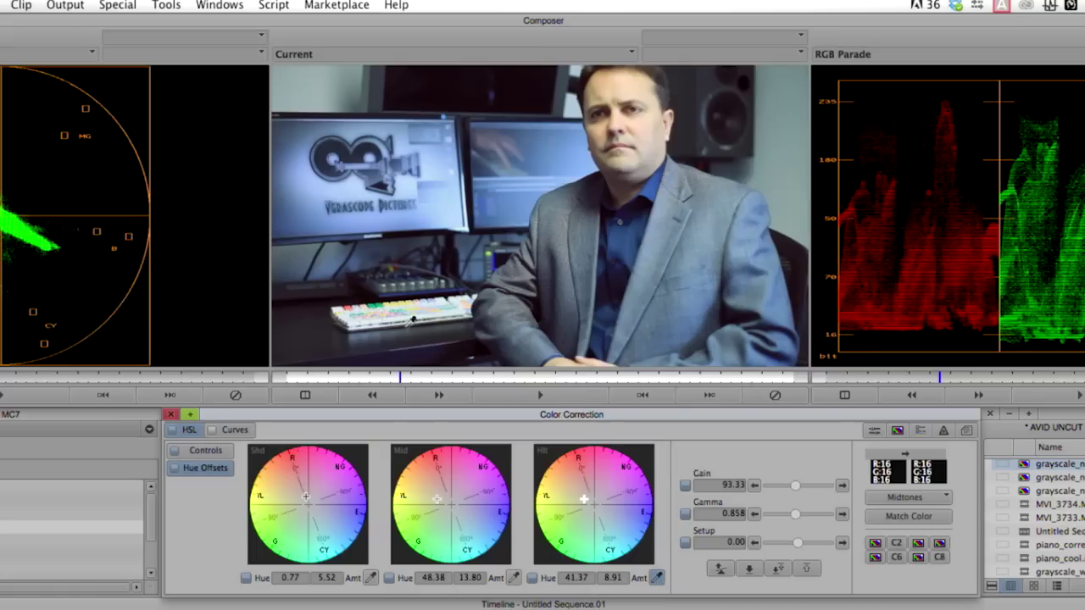
left_click(403, 322)
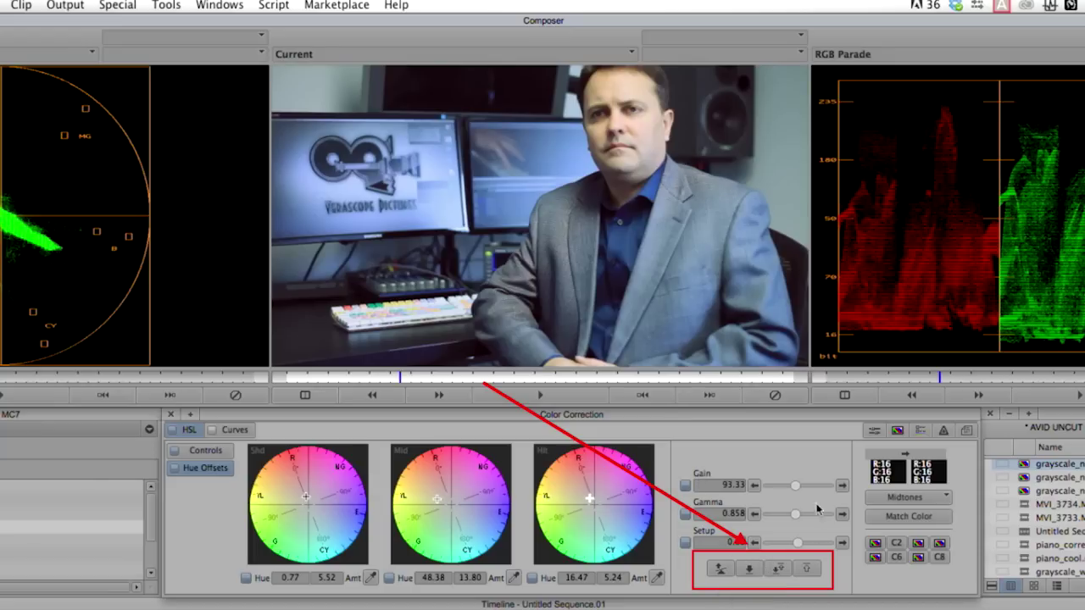
Apply Auto Balance, Auto Black, Auto Contrast and Auto White, bringing gain to 96.90
left_click(719, 569)
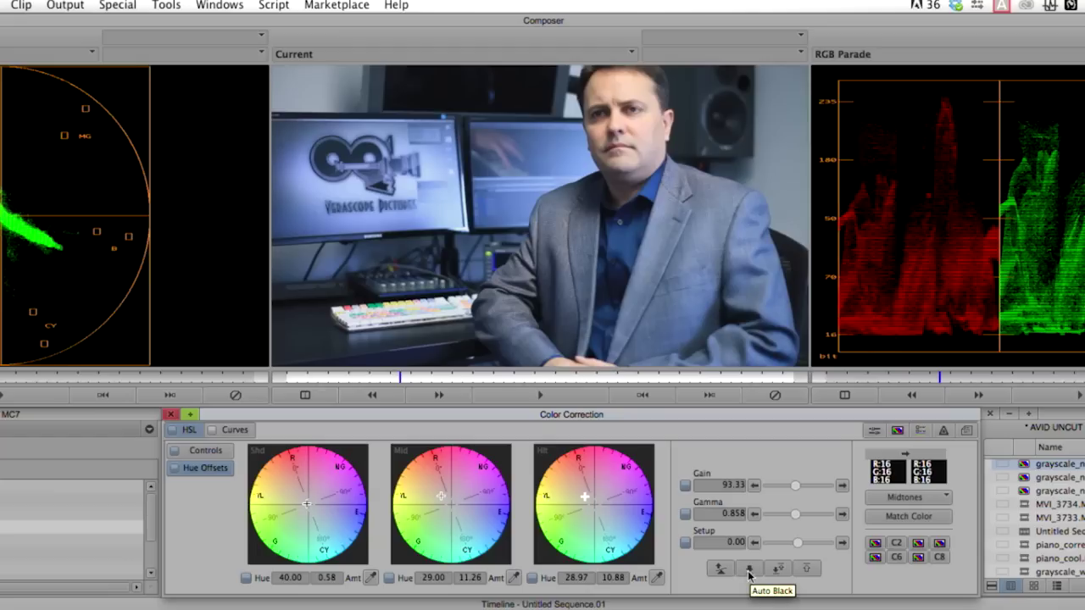
left_click(749, 572)
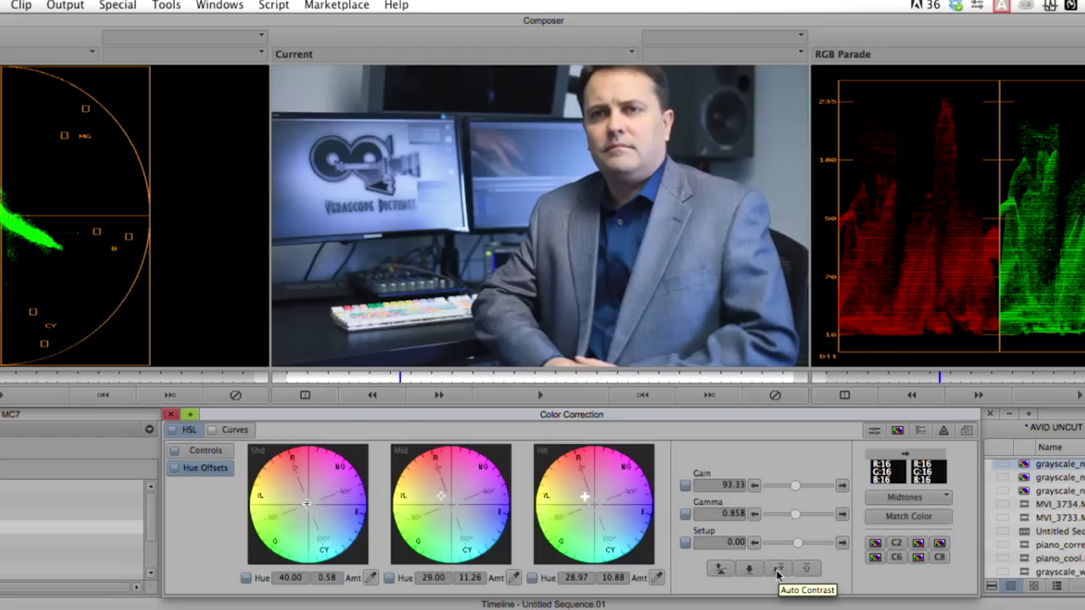
left_click(778, 572)
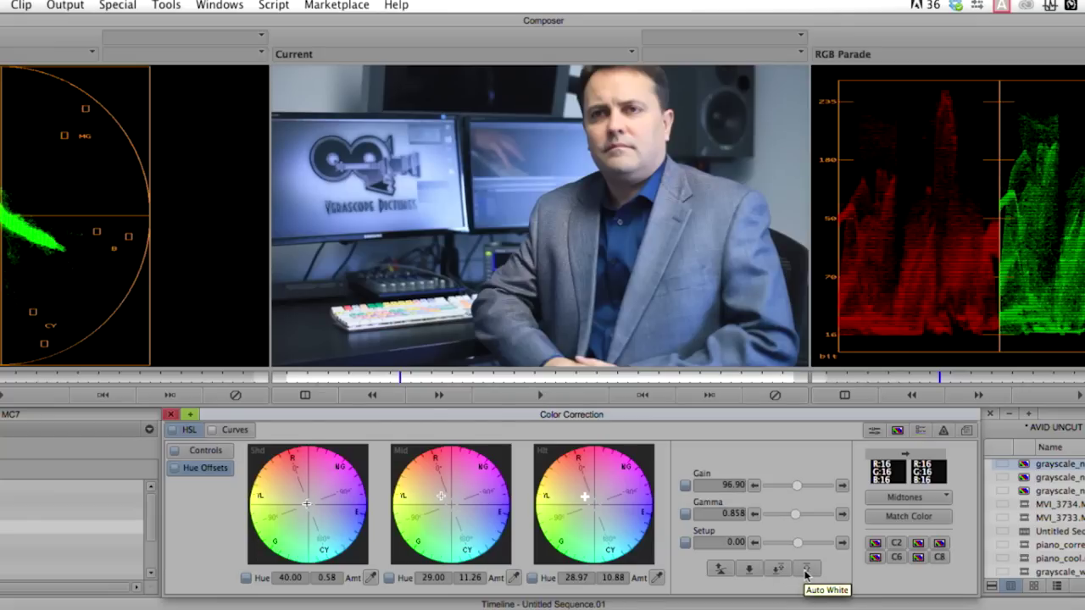
left_click(806, 572)
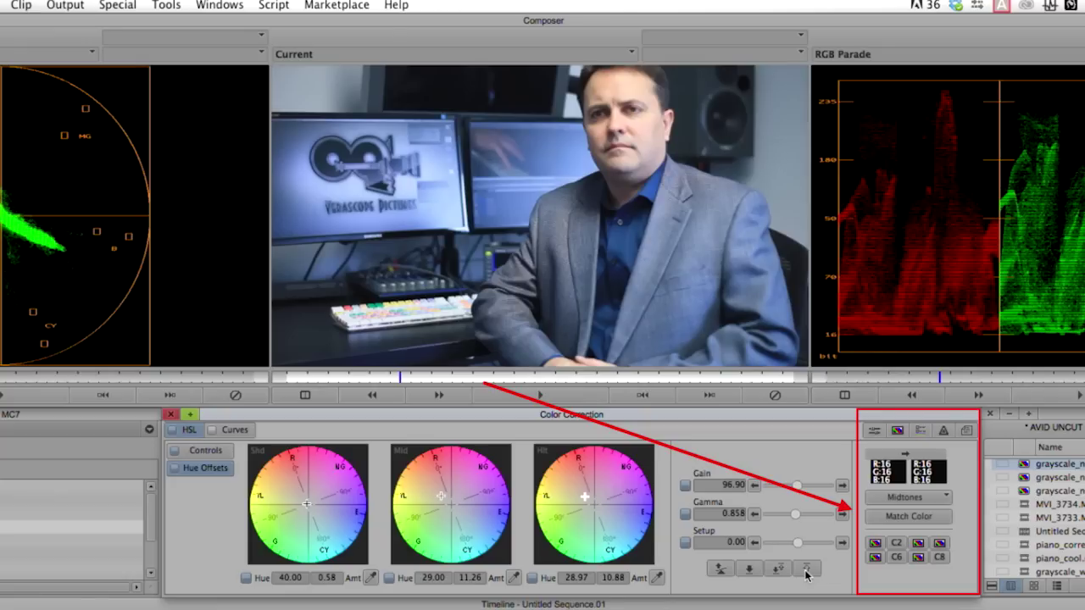
Keep Midtones as the match type and bring up the Curves page
left_click(934, 500)
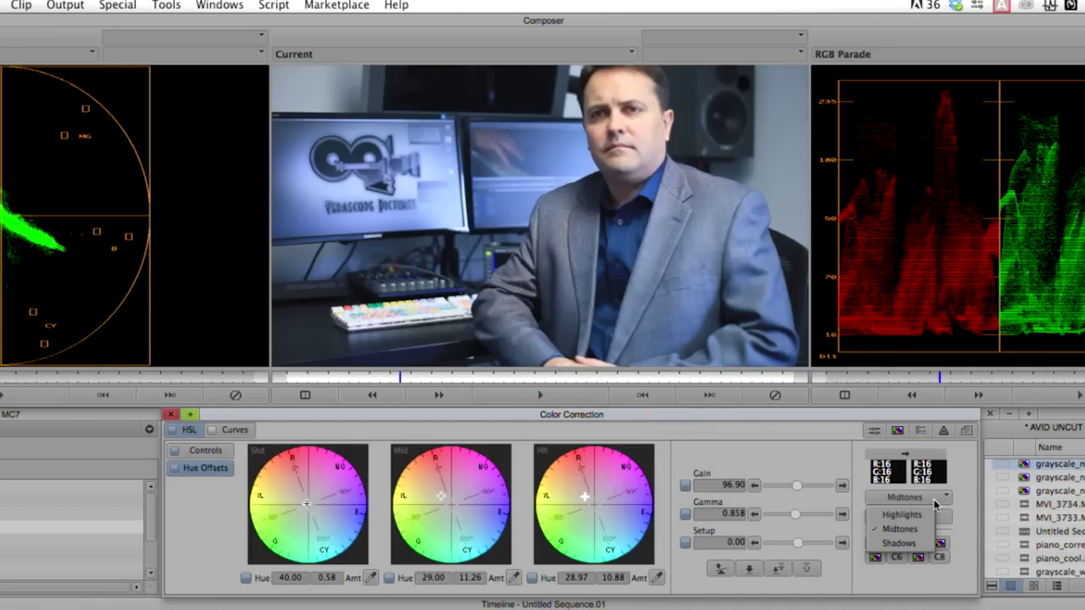
left_click(934, 505)
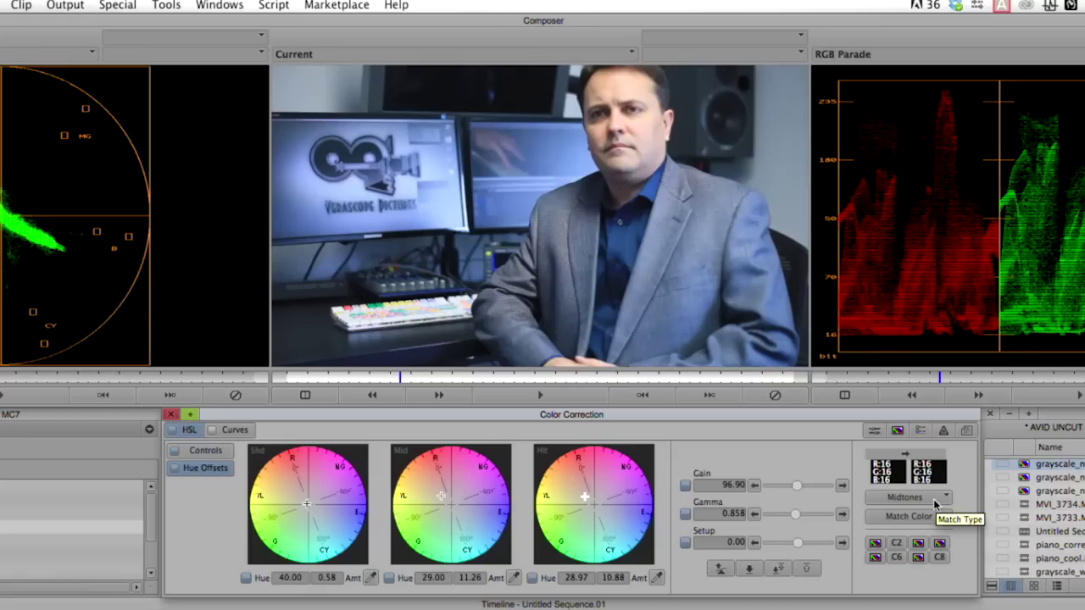
left_click(232, 430)
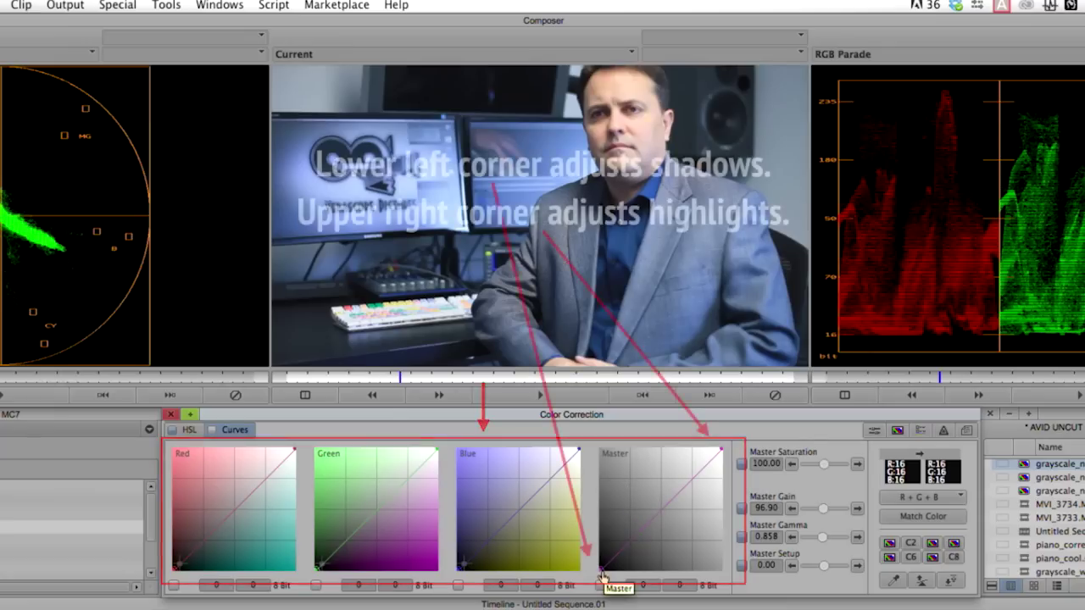
Lift the Master curve's shadow point and pull the Blue curve's highlight point left
mouse_move(602, 577)
left_mouse_down()
mouse_move(597, 566)
mouse_move(615, 578)
mouse_move(595, 585)
left_mouse_up()
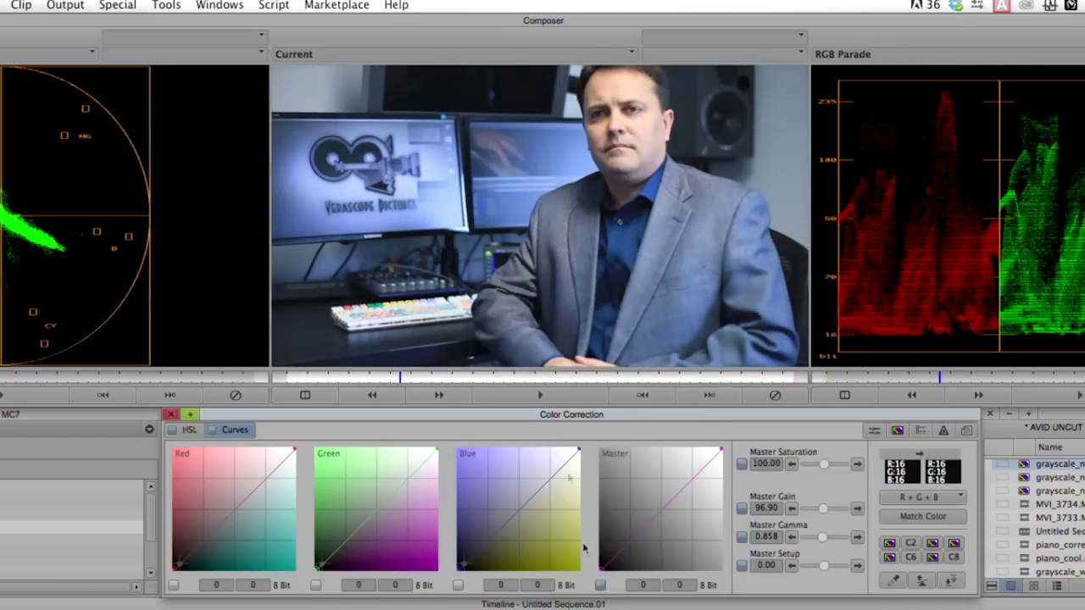
left_click_drag(577, 449, 605, 432)
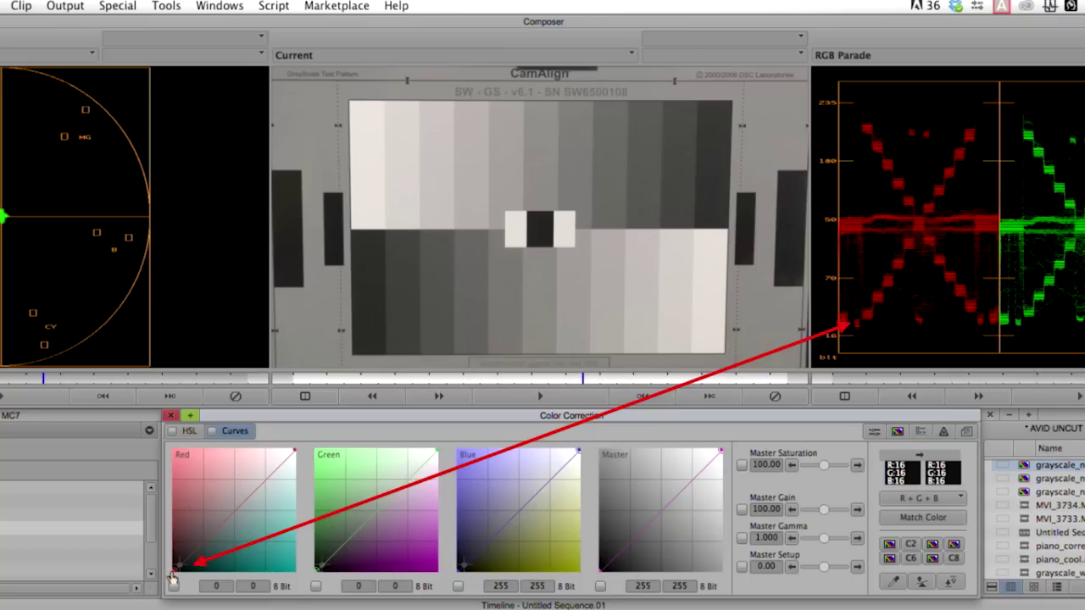
mouse_move(172, 573)
left_mouse_down()
mouse_move(172, 555)
mouse_move(172, 567)
left_mouse_up()
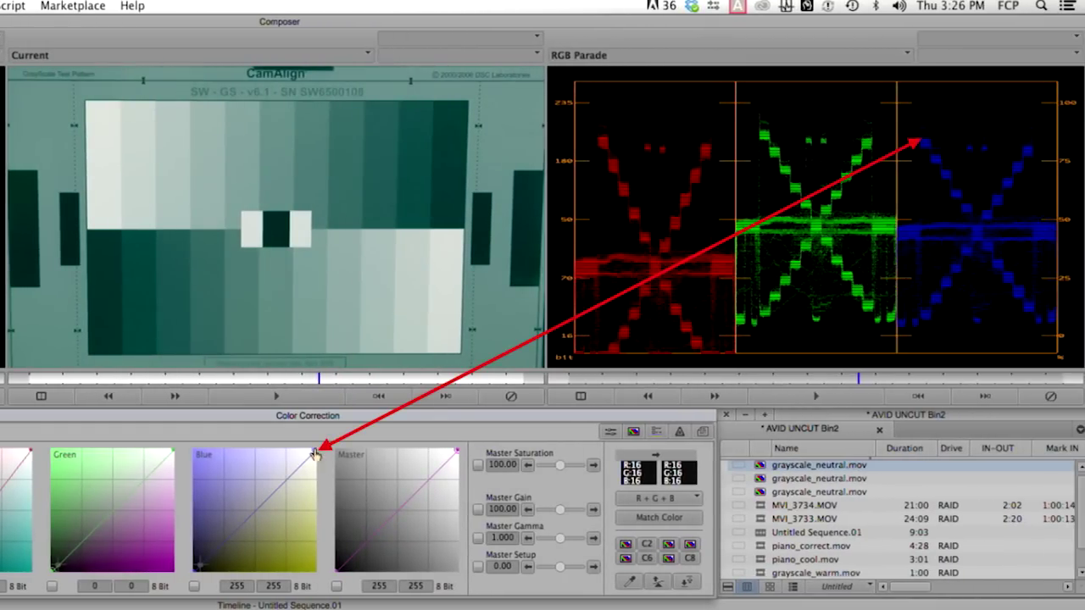
mouse_move(315, 450)
left_mouse_down()
mouse_move(299, 450)
mouse_move(315, 474)
left_mouse_up()
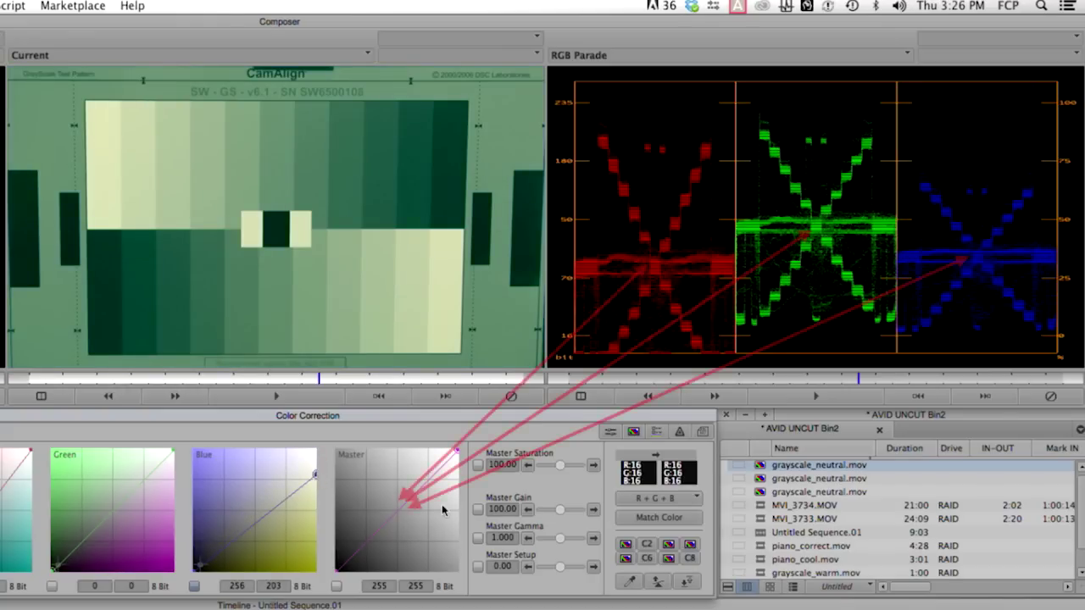
mouse_move(400, 515)
left_mouse_down()
mouse_move(395, 501)
mouse_move(411, 531)
left_mouse_up()
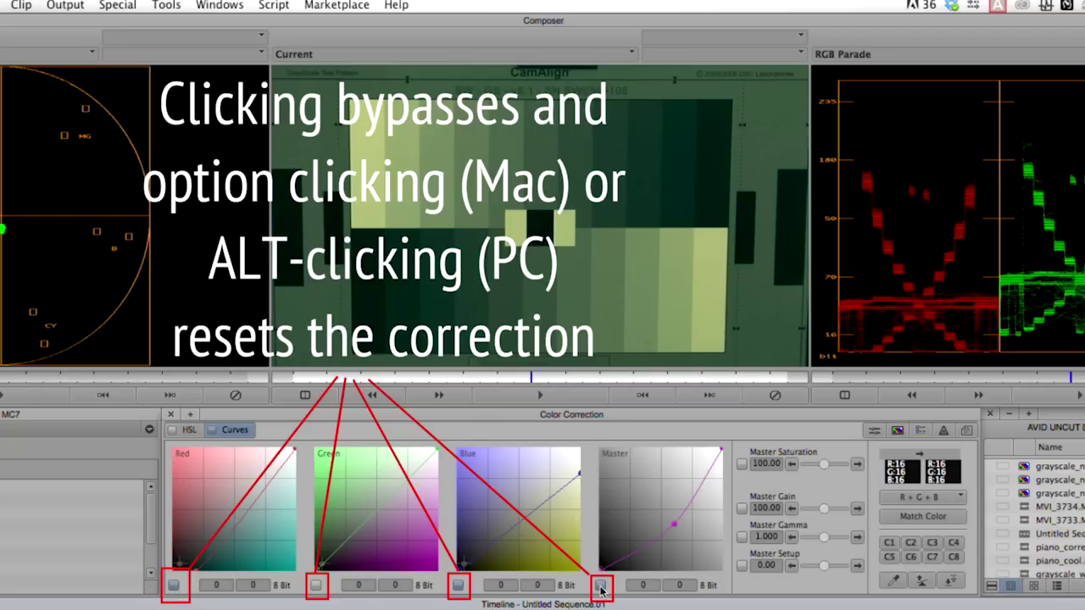
left_click(601, 587, "alt")
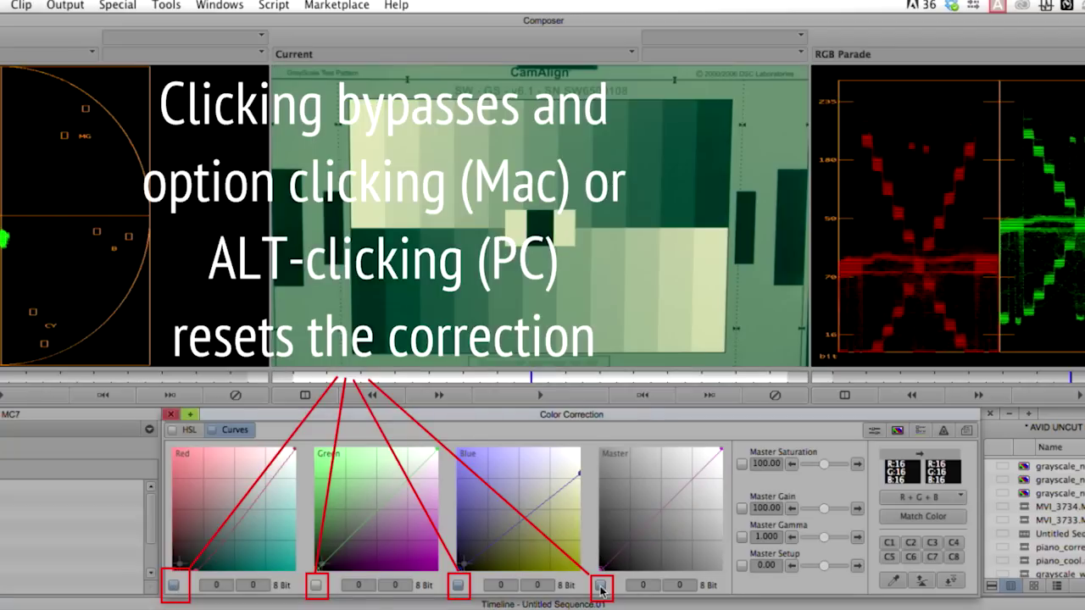
left_click(458, 585, "alt")
left_click(173, 585, "alt")
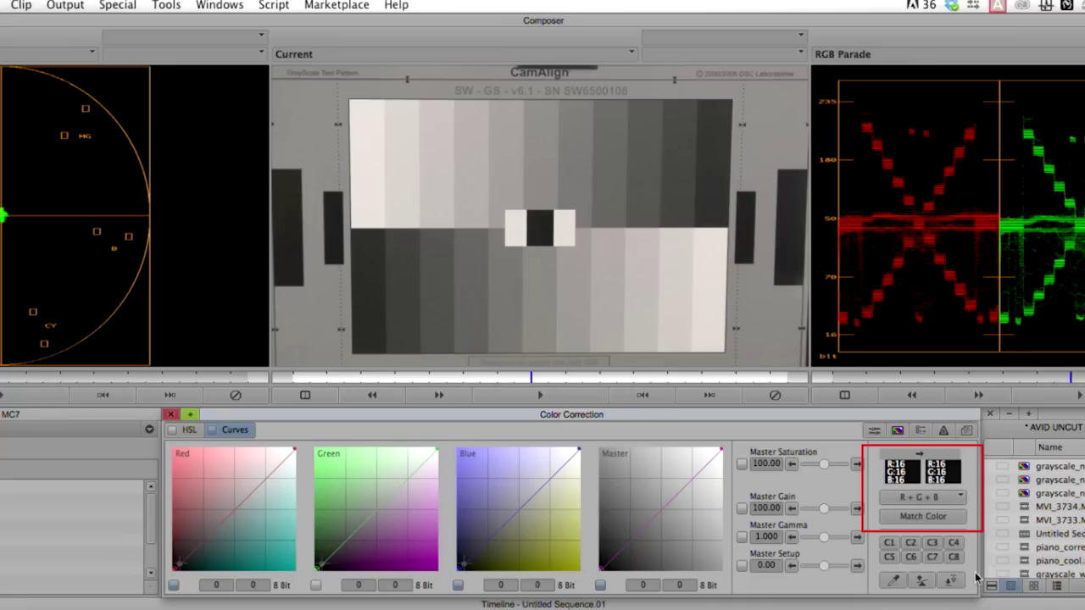
Set the match mode to NaturalMatch and remove the colour cast sampled from the white patch
left_click(958, 498)
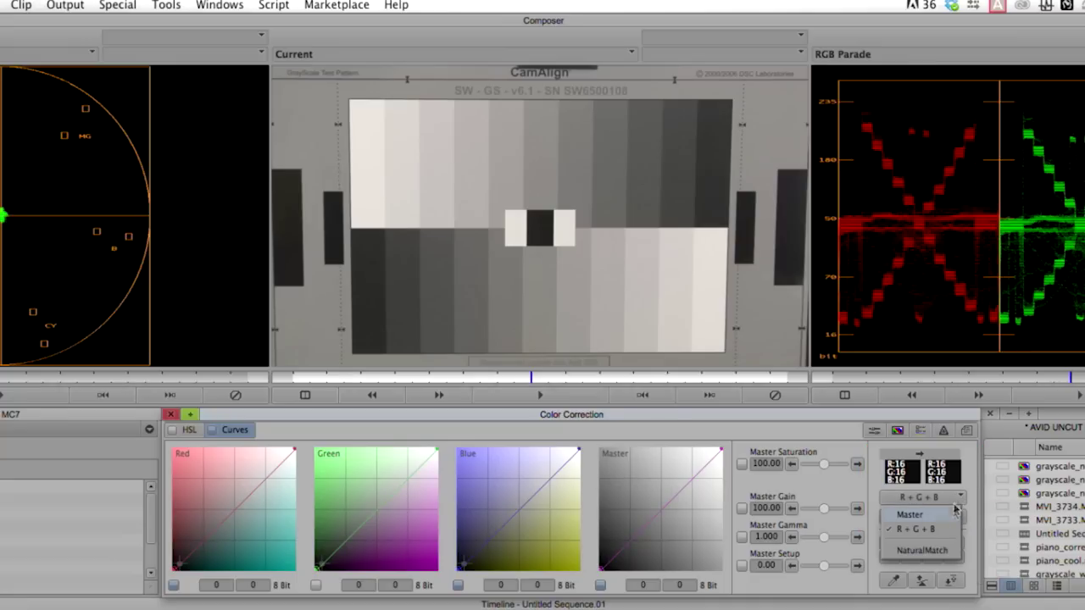
left_click(949, 550)
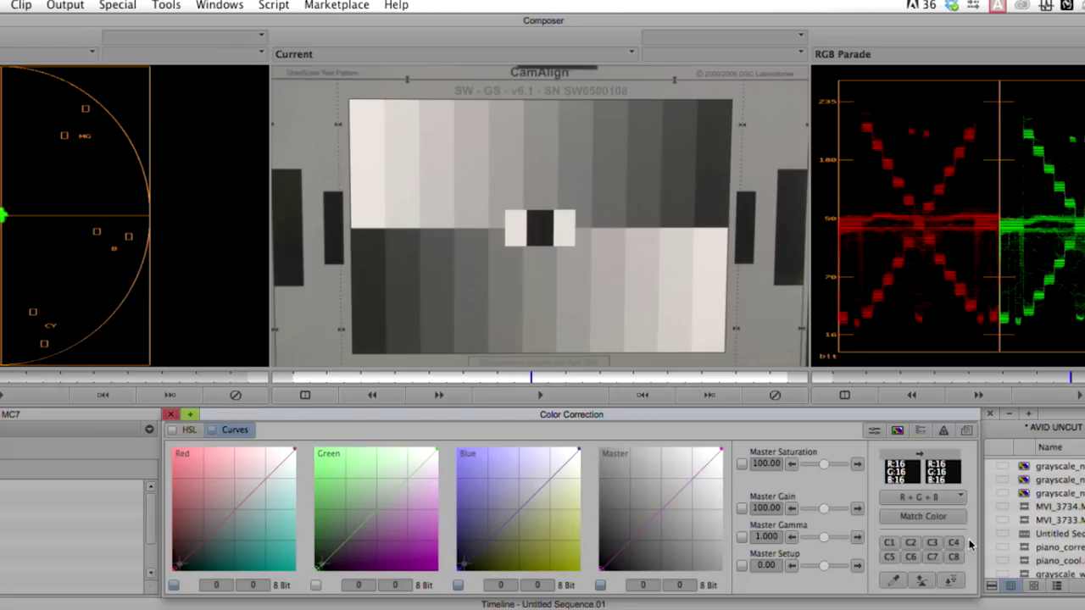
left_click(894, 583)
left_click(709, 280)
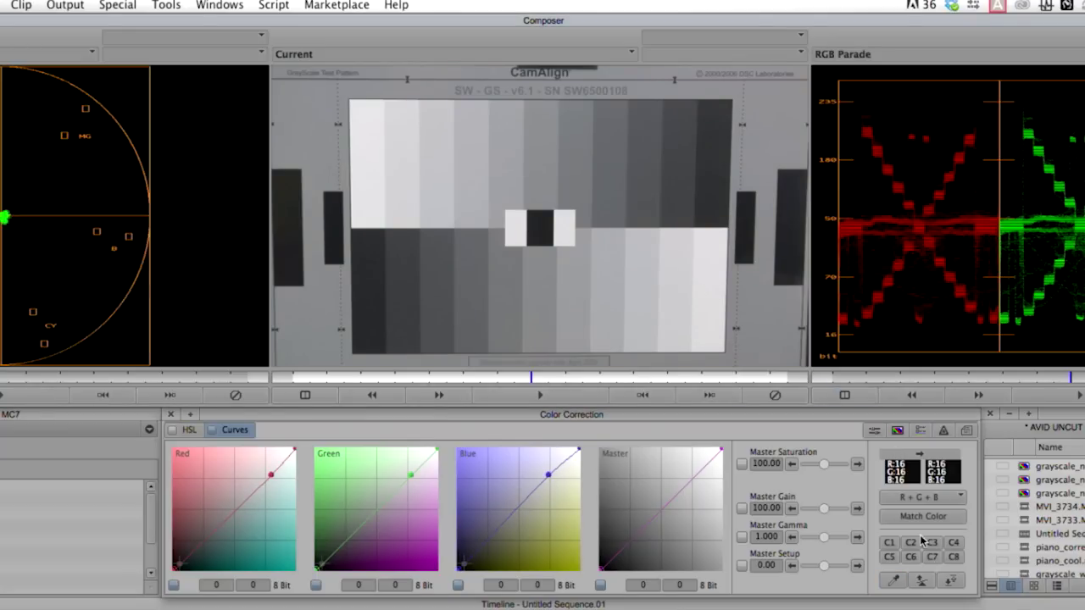
Apply Auto Balance and Auto Contrast, setting the Master black point to 27/16
left_click(921, 582)
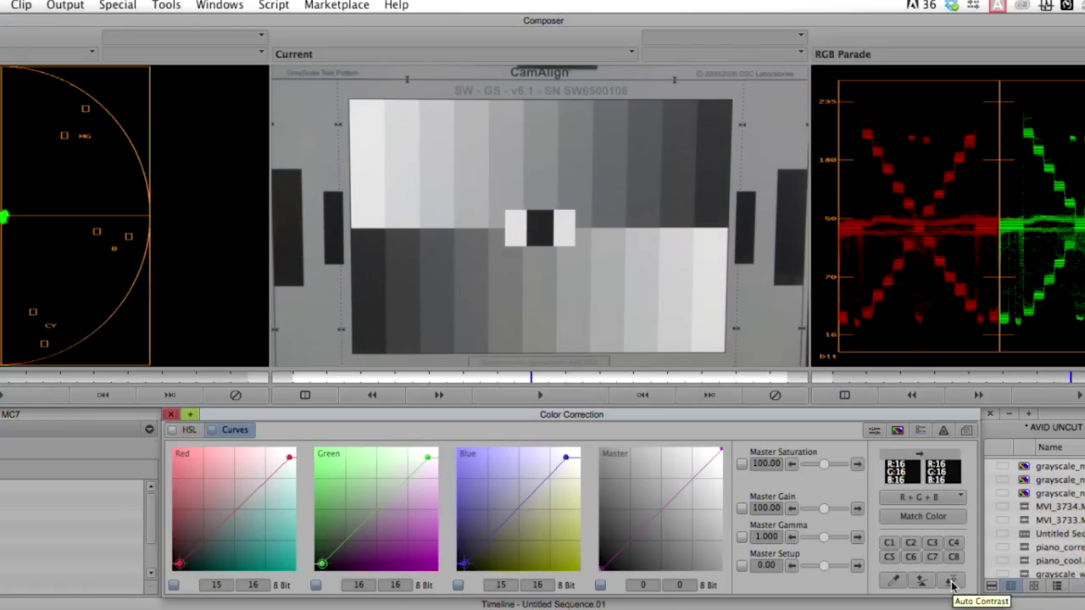
left_click(952, 583)
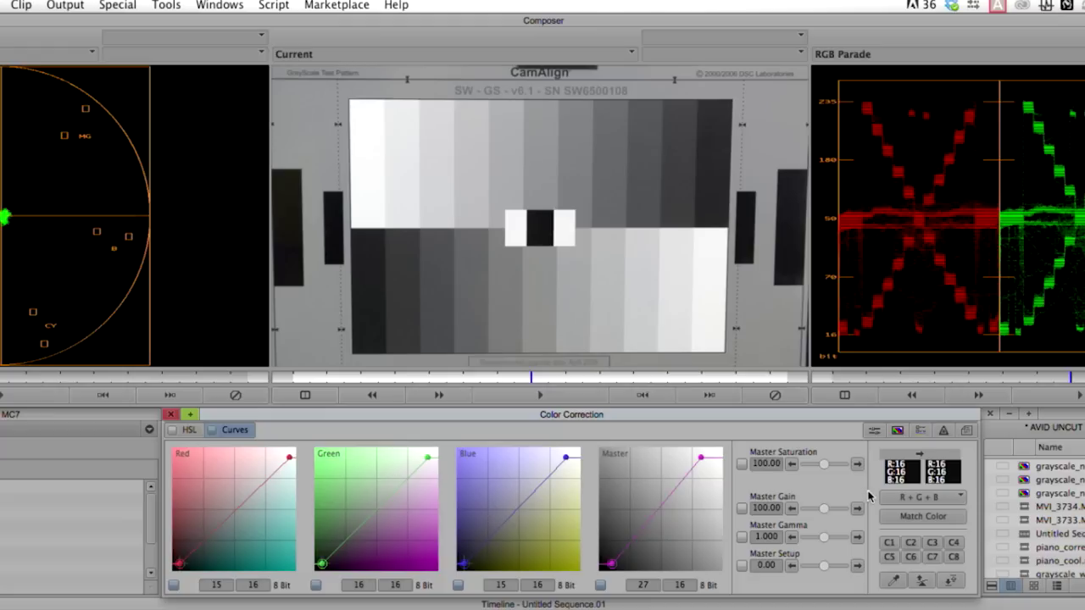
left_click(899, 430)
Save the correction into the bin and name it 'chip chart'
left_click_drag(900, 430, 1027, 481)
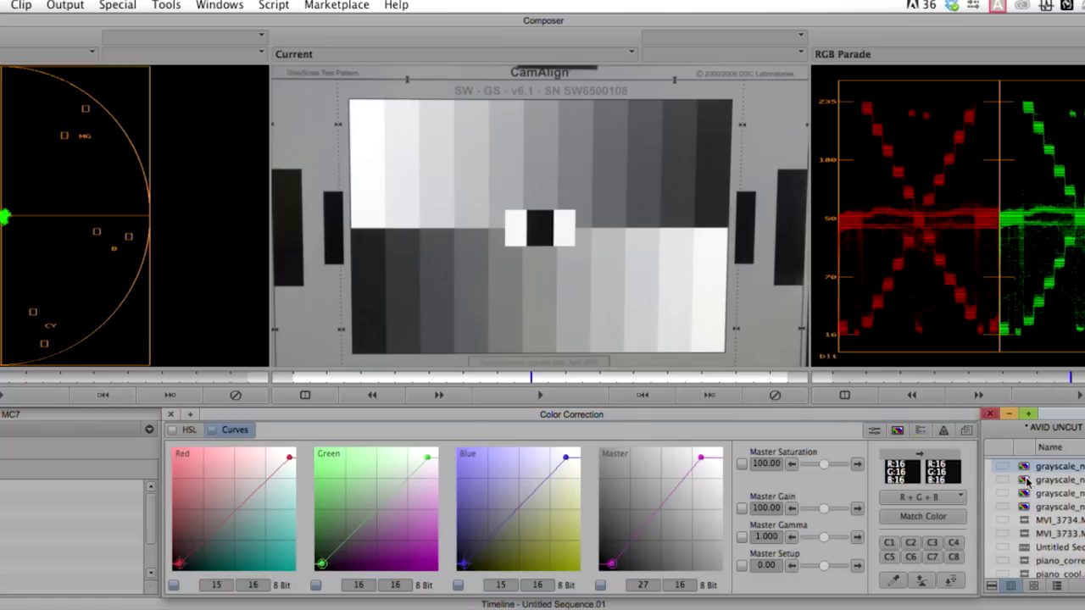
left_click(1047, 466)
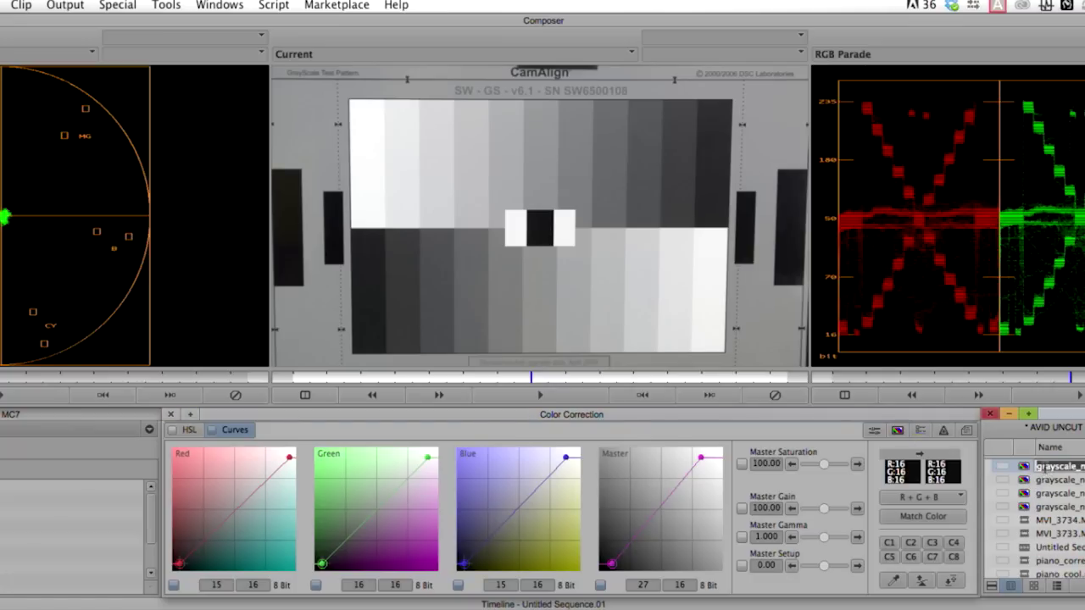
type("cc")
key("Return")
Show and then close the colour correction Command Palette
key("super+3")
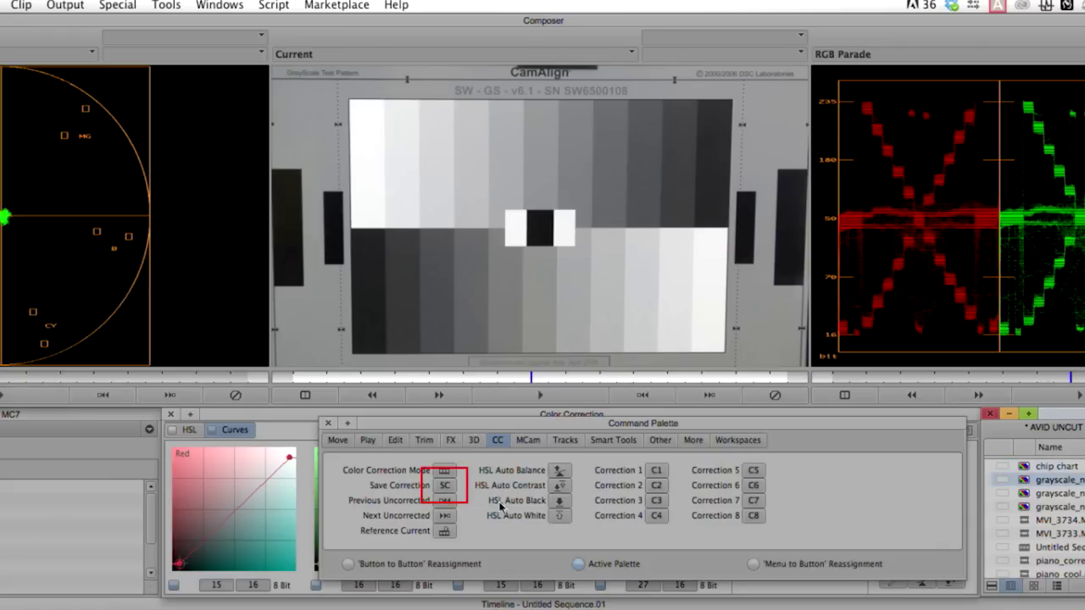
left_click(452, 492)
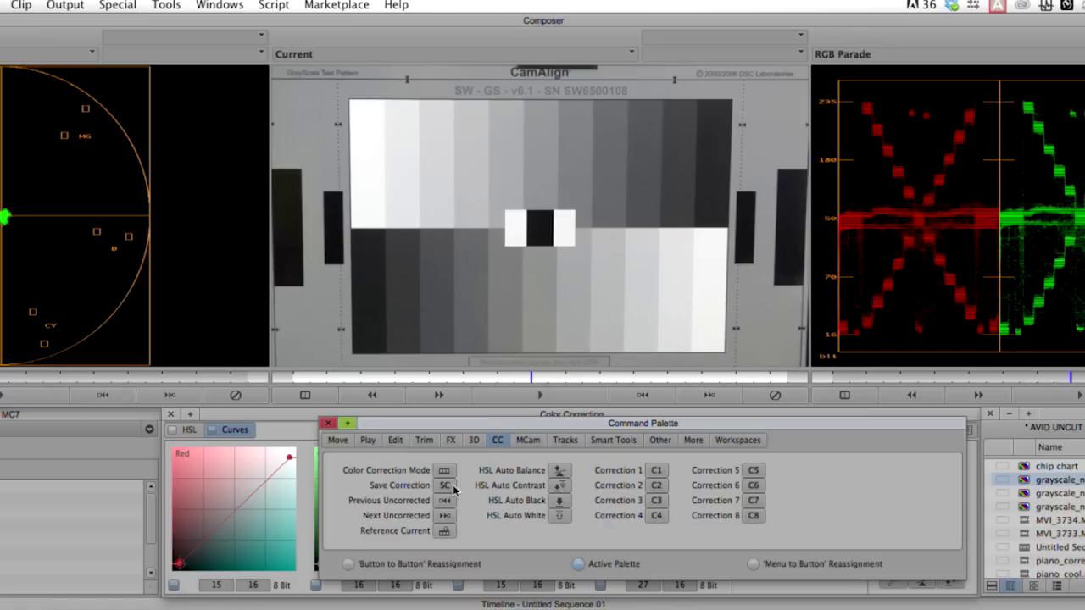
left_click(328, 423)
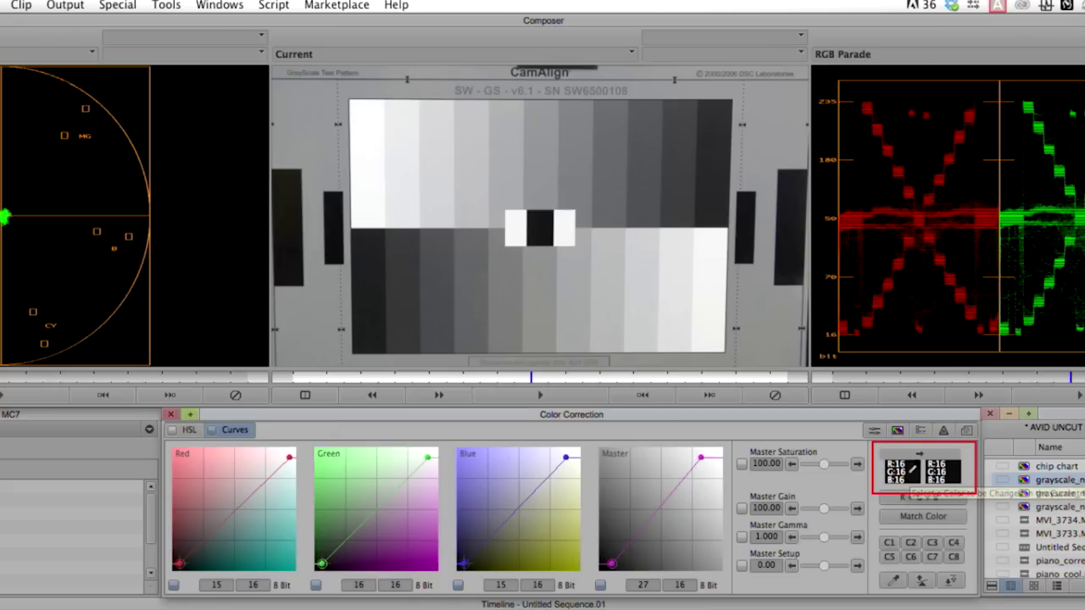
Sample the chart's grey patch and save it in the bin as 'chip chart grey'
left_click_drag(903, 458, 754, 307)
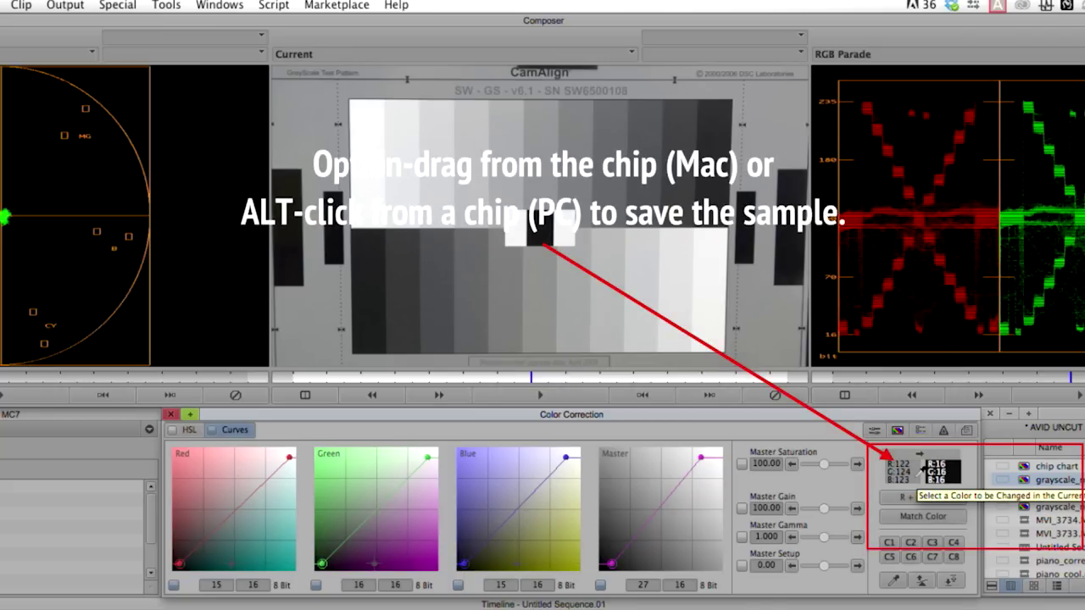
left_click_drag(919, 471, 1043, 481)
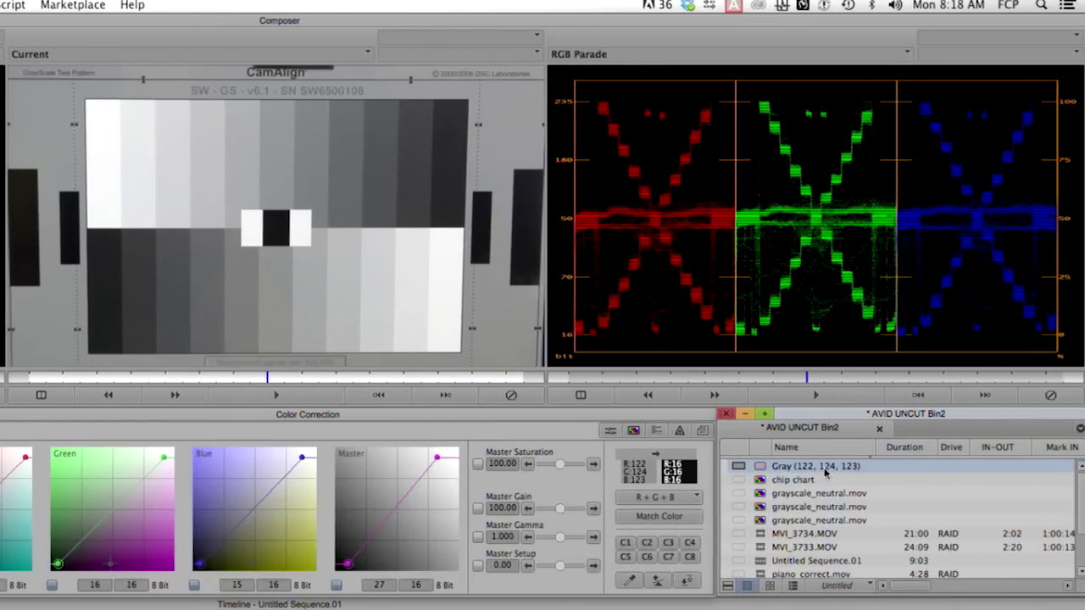
left_click(866, 467)
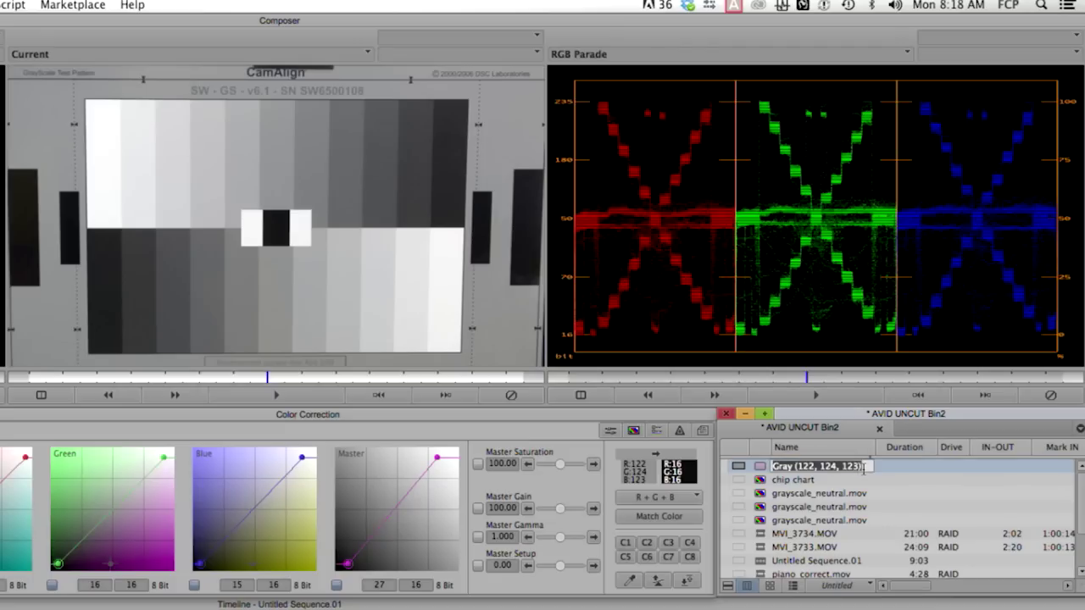
type("chip chart grey")
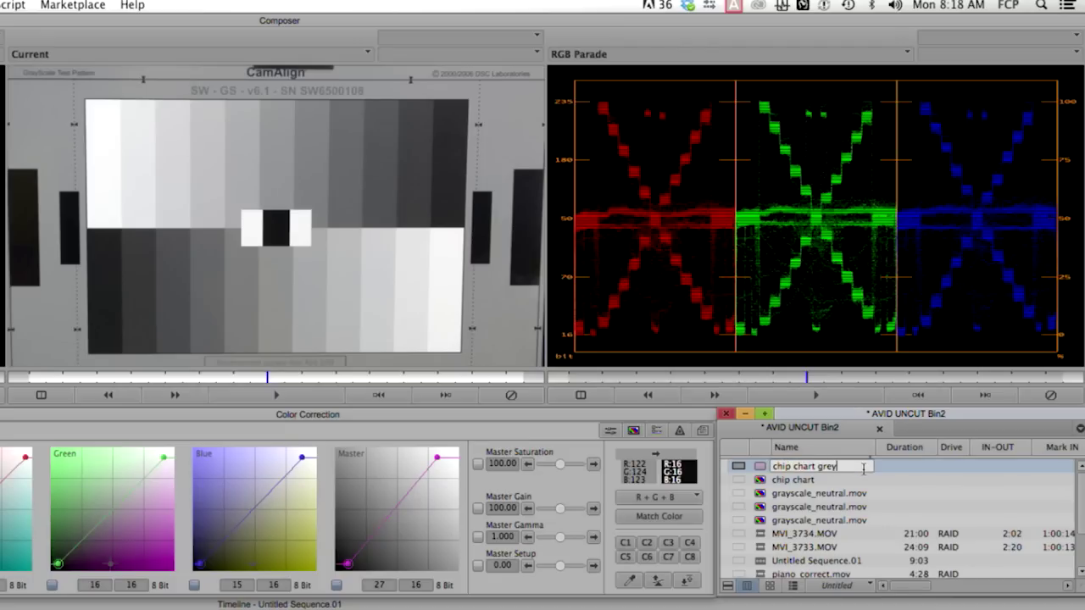
key("Return")
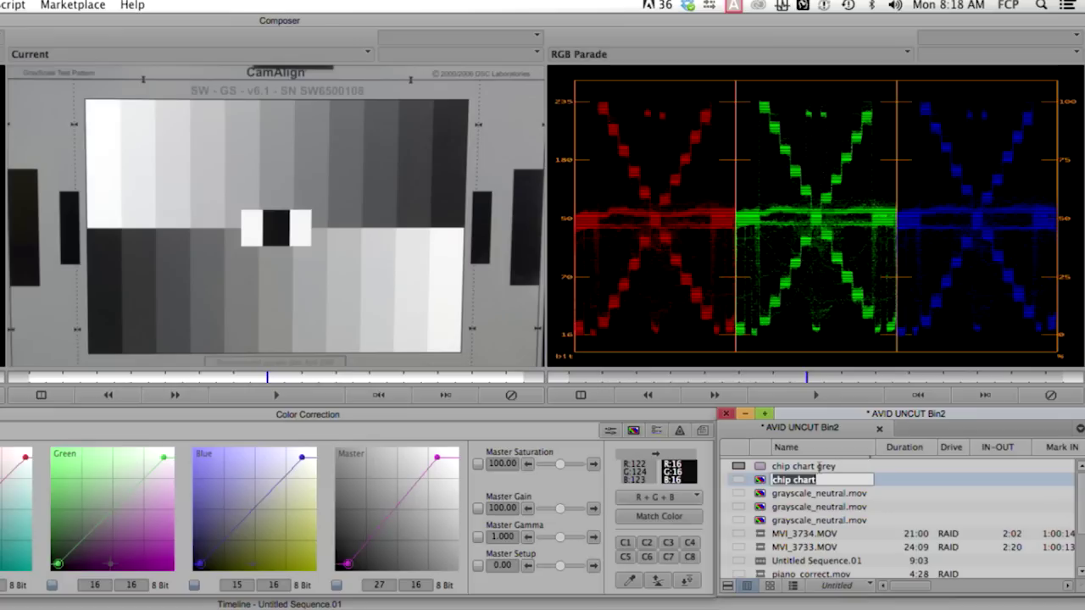
left_click(764, 468)
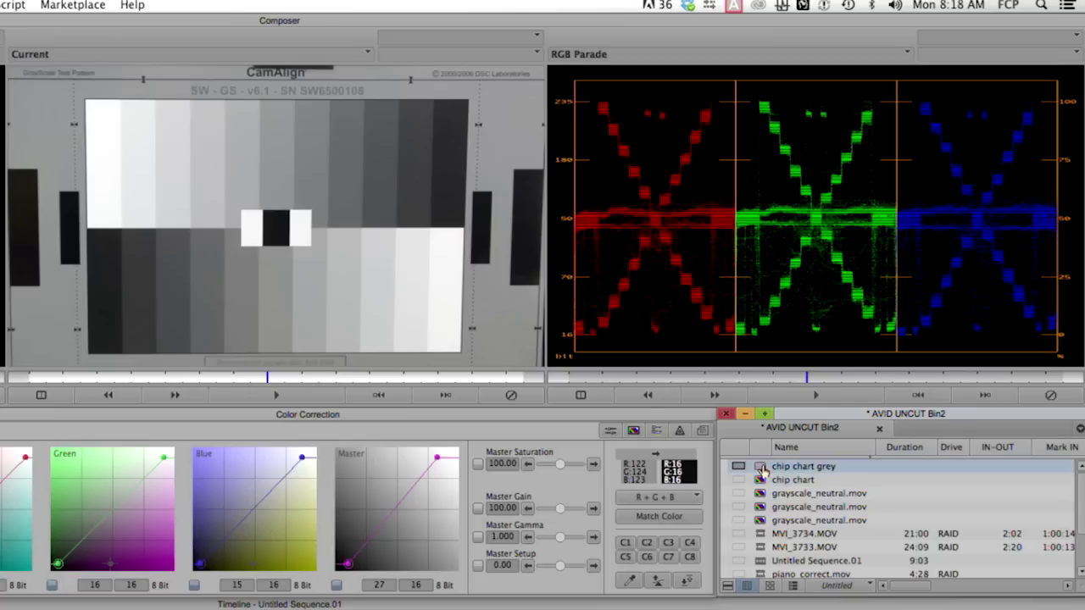
Load 'chip chart grey' as the match target and sample a grey area of the image
left_click(697, 472)
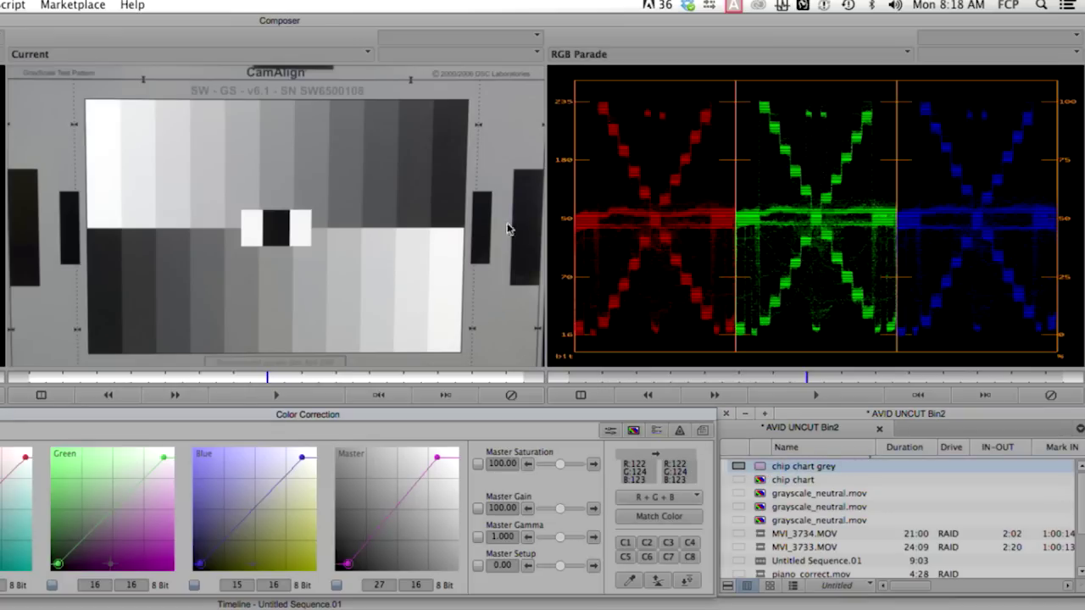
left_click(513, 338)
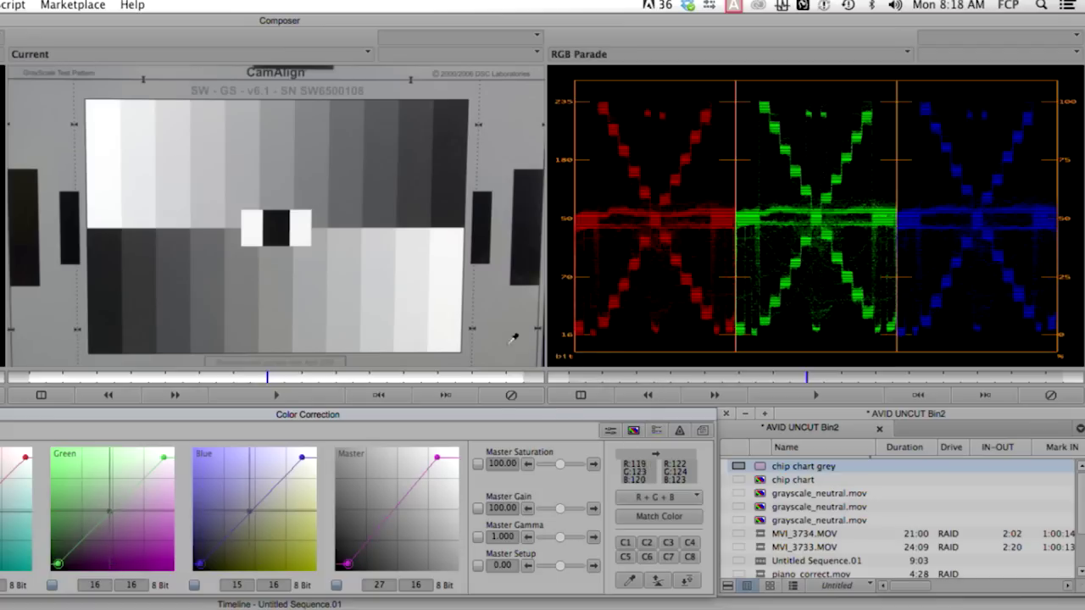
left_click_drag(512, 338, 451, 363)
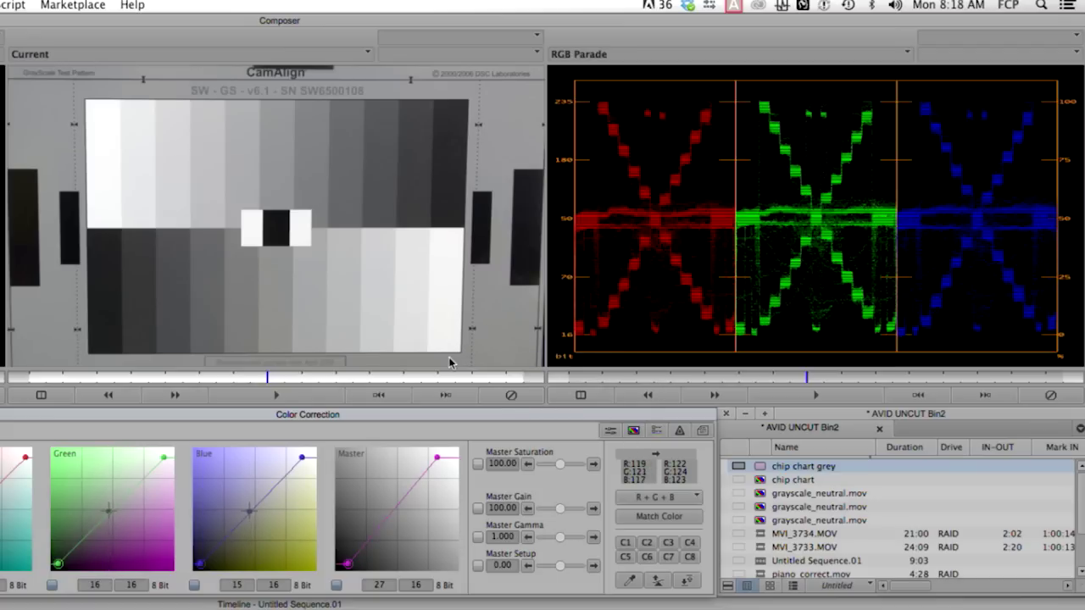
Match the sampled grey to chip chart grey, then switch to the Source/Record Editing workspace
left_click(659, 517)
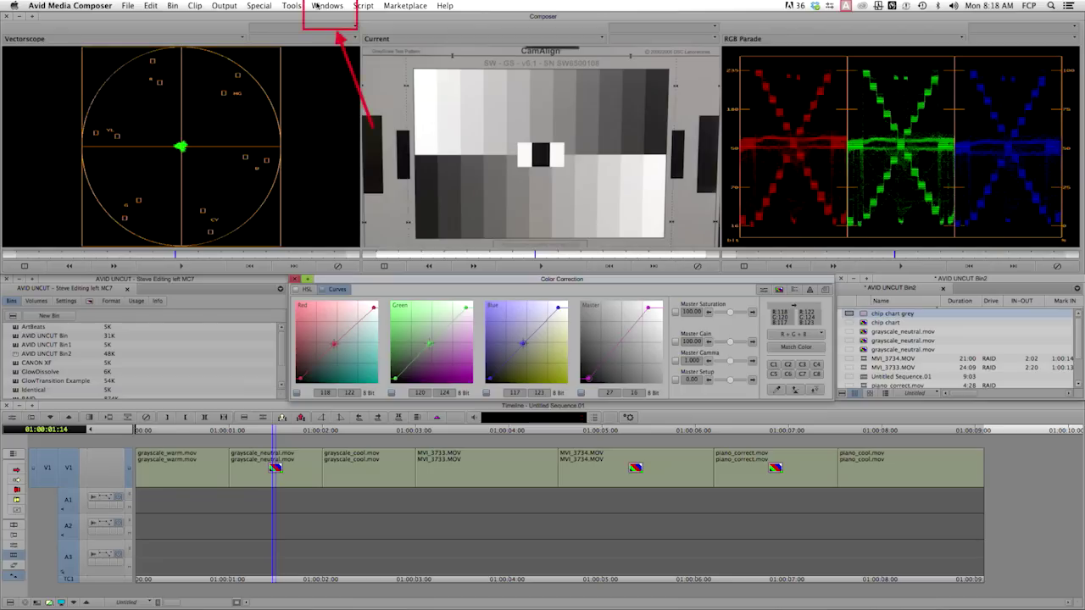
left_click(328, 5)
mouse_move(338, 18)
left_click(422, 42)
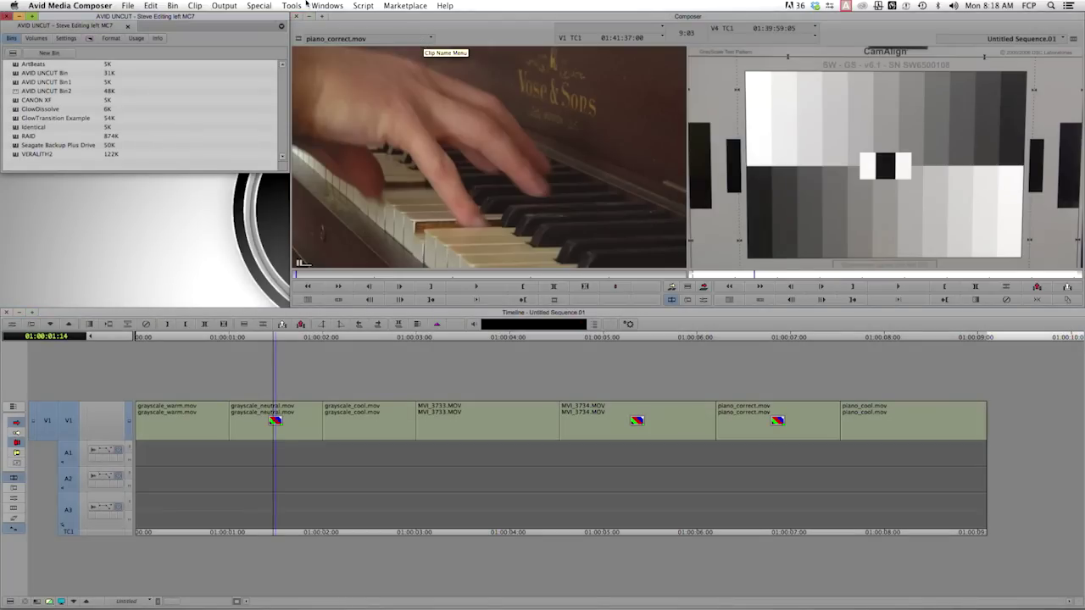
Return to the Color Correction workspace
left_click(326, 6)
mouse_move(328, 19)
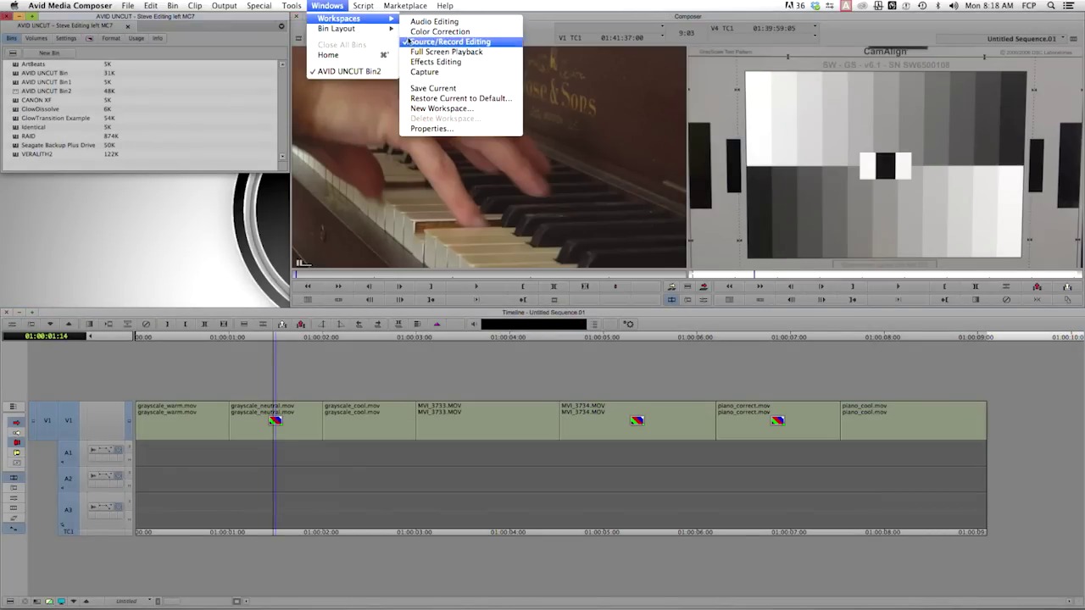
left_click(407, 31)
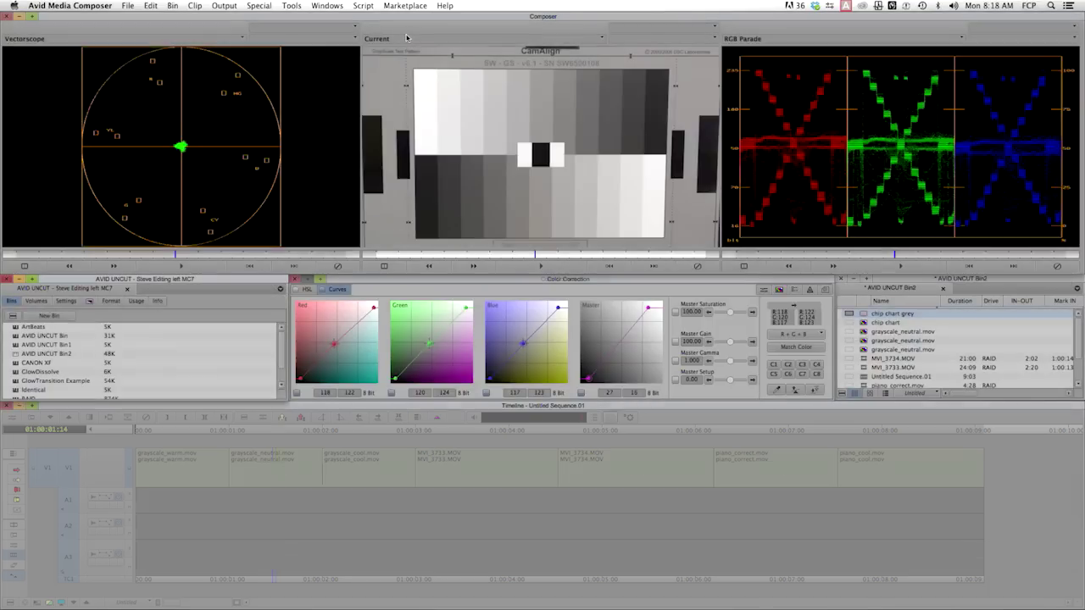